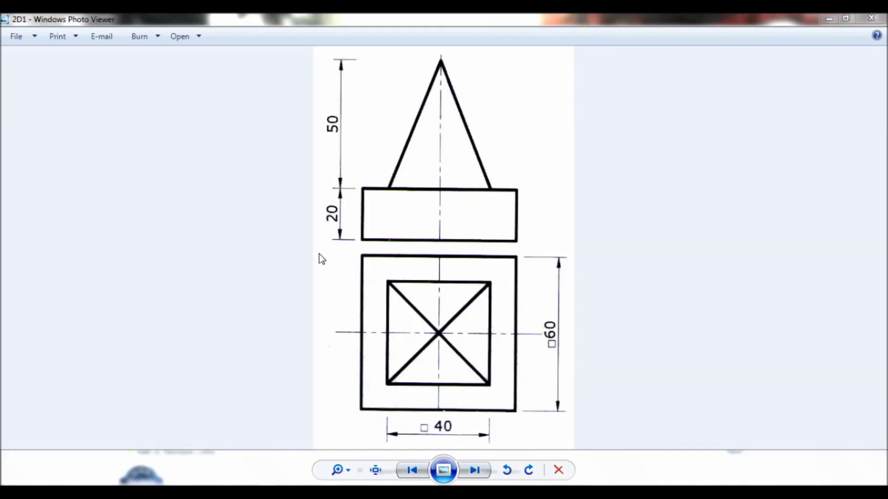
# Step: Switch to Solid Edge, create a new solid part, and set the model view to iso
pyautogui.click(364, 491)
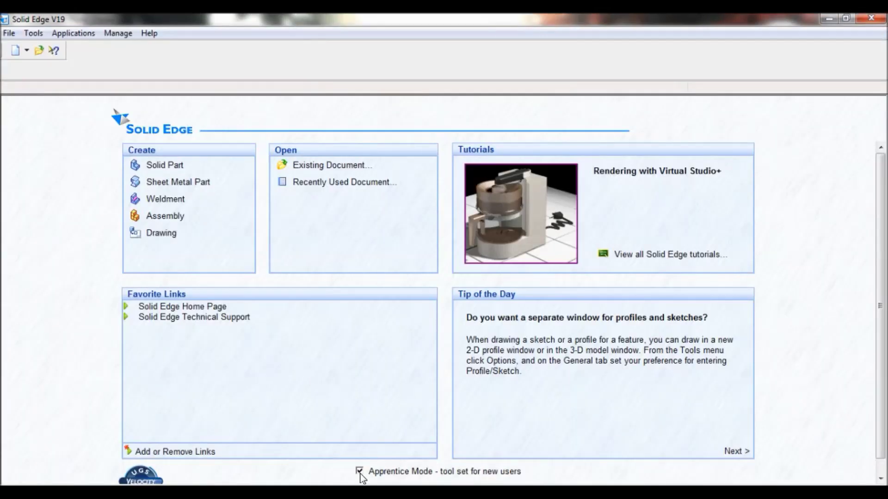
pyautogui.click(166, 170)
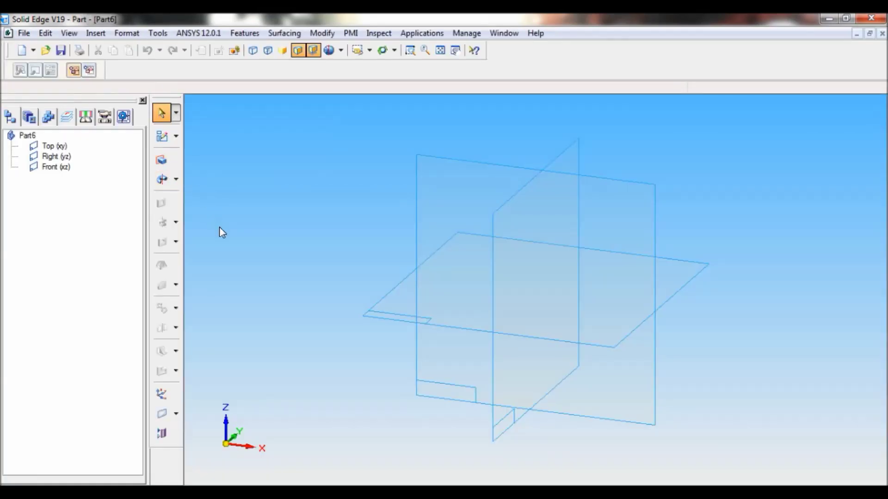
pyautogui.click(370, 51)
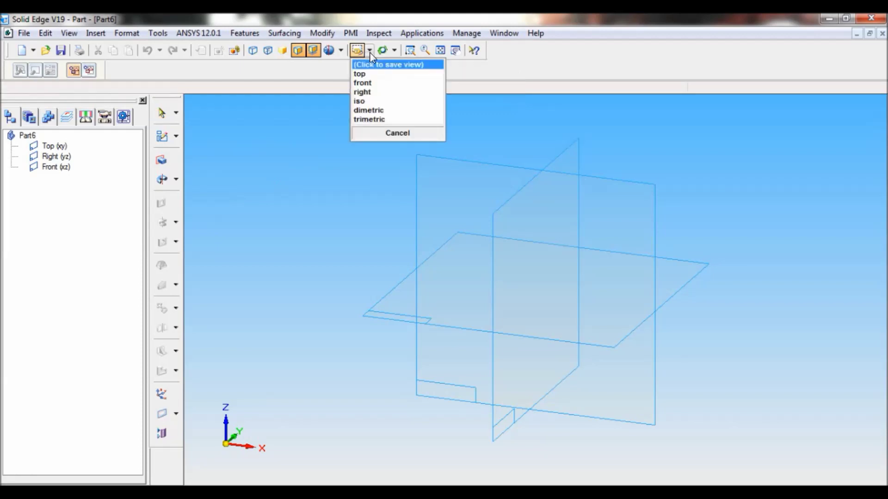
pyautogui.click(359, 102)
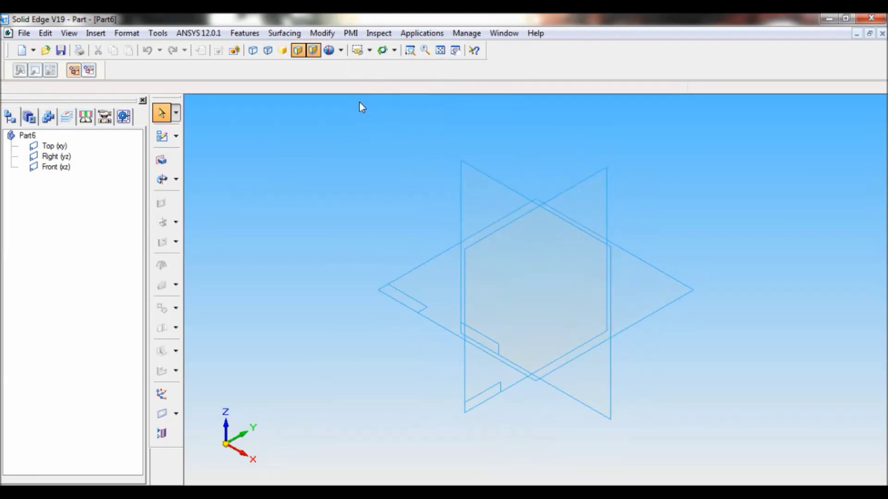
# Step: Start a protrusion on the Top (xy) plane and sketch a rectangle about 79 by 56 mm around the origin
pyautogui.click(161, 161)
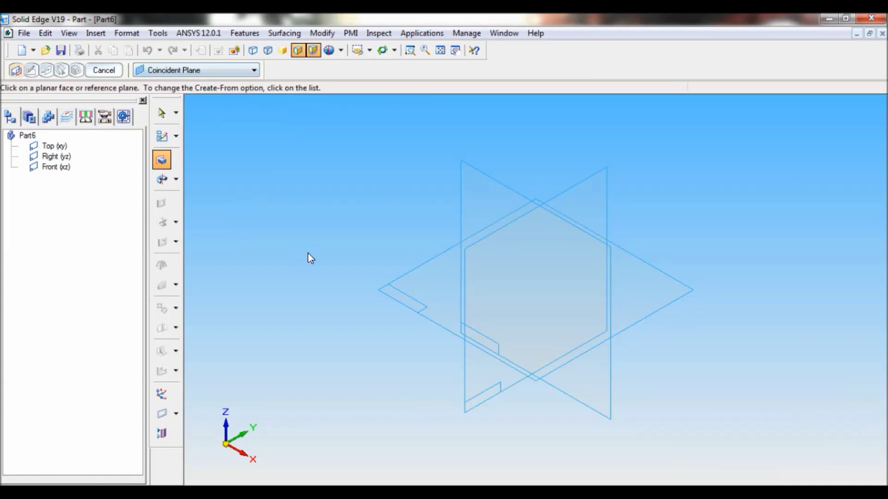
pyautogui.click(400, 280)
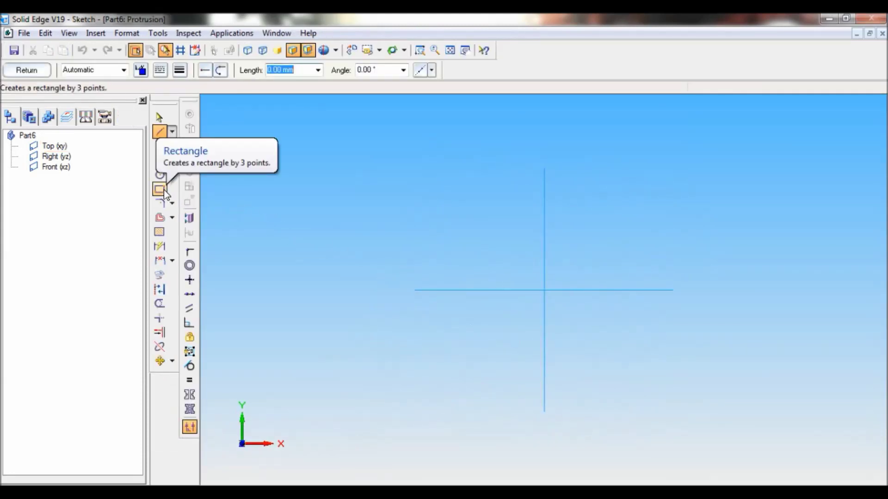
pyautogui.click(164, 190)
pyautogui.moveTo(447, 234); pyautogui.dragTo(627, 361)
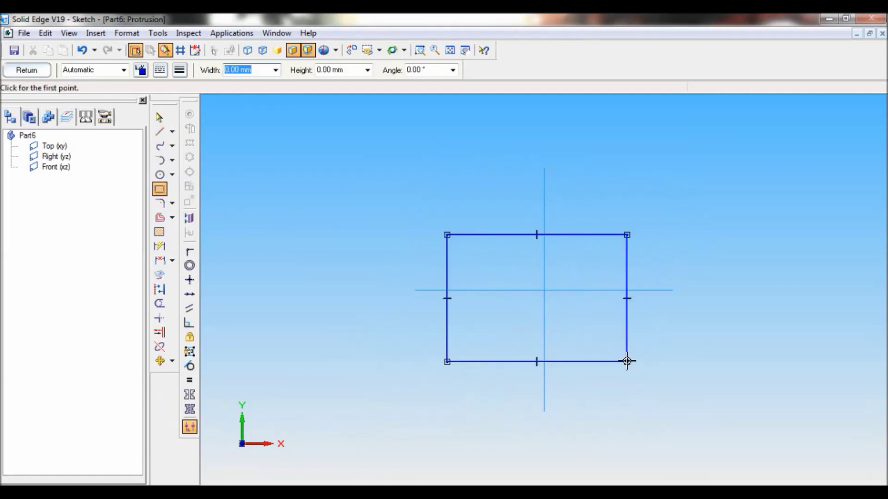
# Step: Dimension the rectangle's width and height, setting both to 60 mm
pyautogui.click(160, 247)
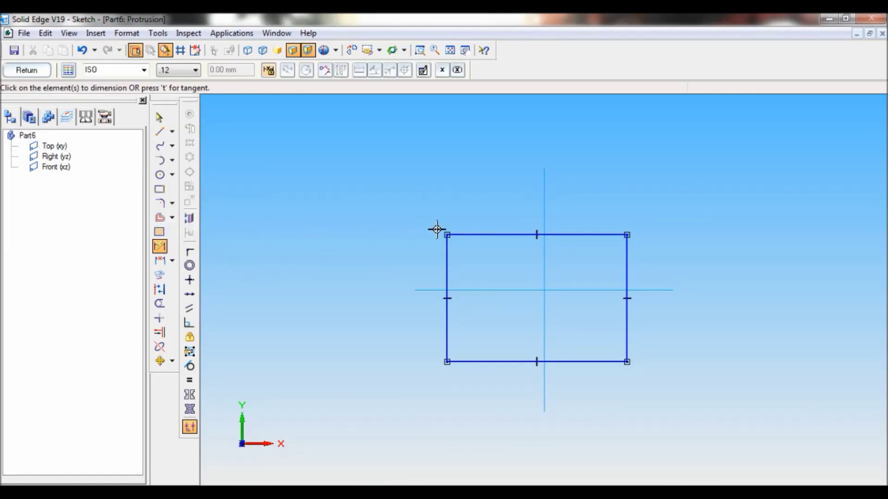
pyautogui.click(481, 231)
pyautogui.click(478, 200)
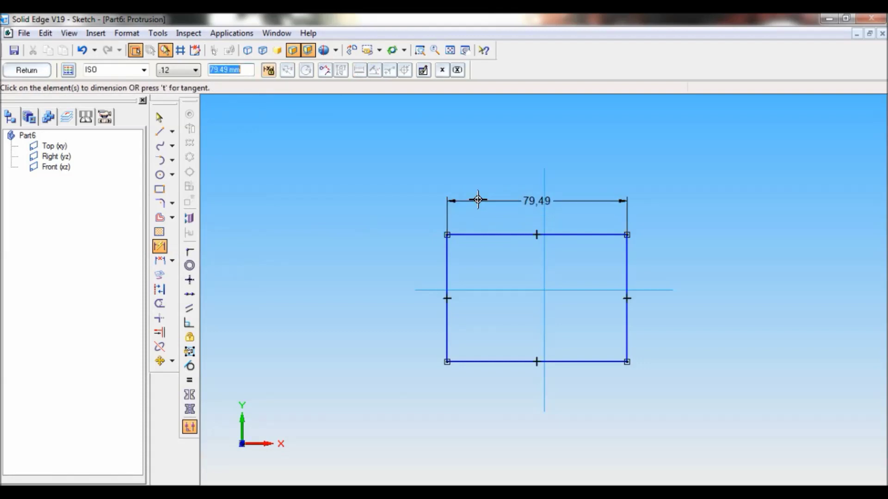
pyautogui.write('60')
pyautogui.press('Return')
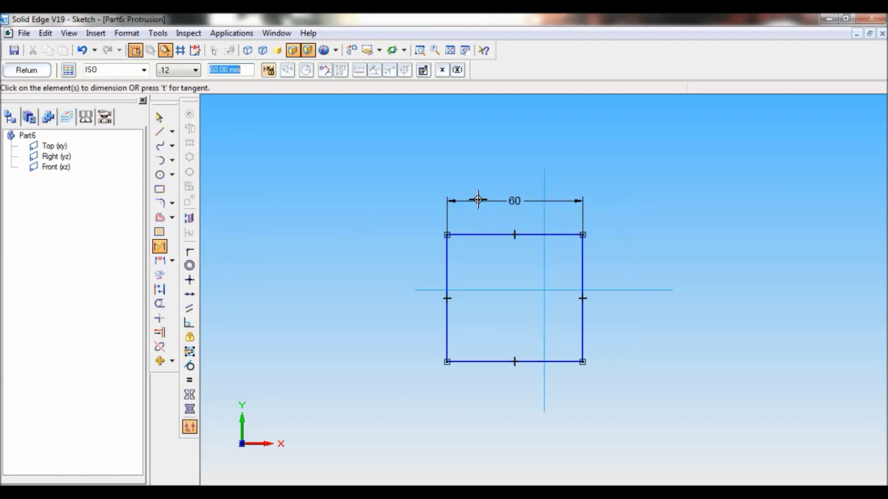
pyautogui.click(580, 262)
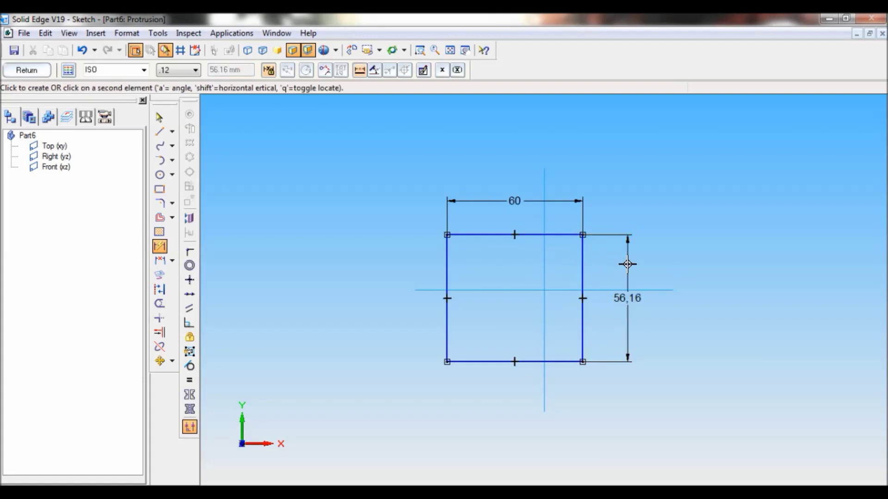
pyautogui.click(627, 264)
pyautogui.write('60')
pyautogui.press('Return')
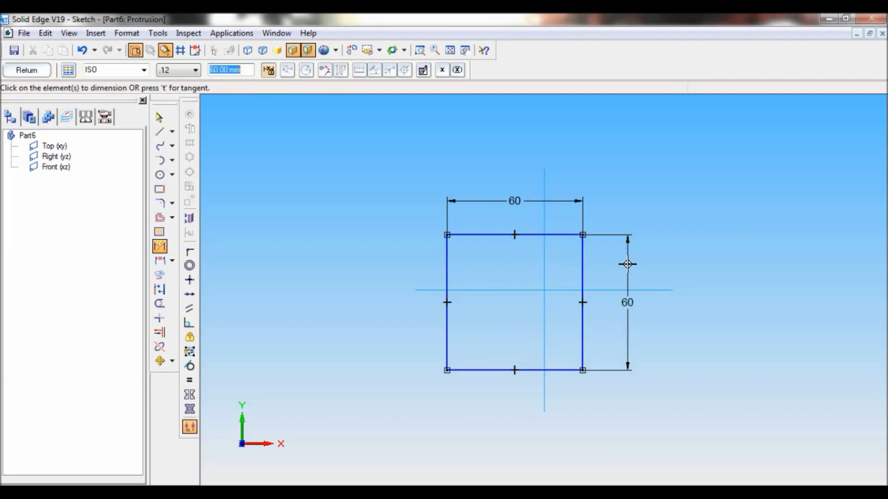
# Step: Centre the square on the reference axes by dimensioning its left and upper edges 60/2 (30 mm) from the centre lines
pyautogui.click(447, 264)
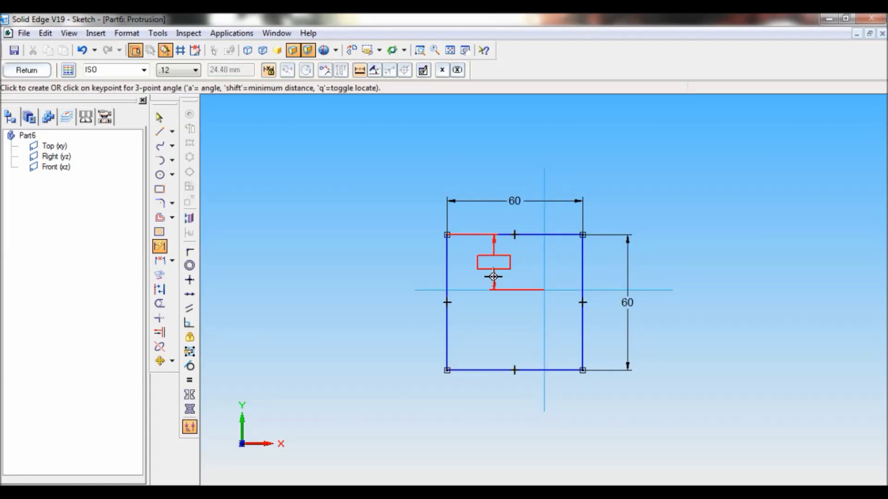
pyautogui.click(483, 272)
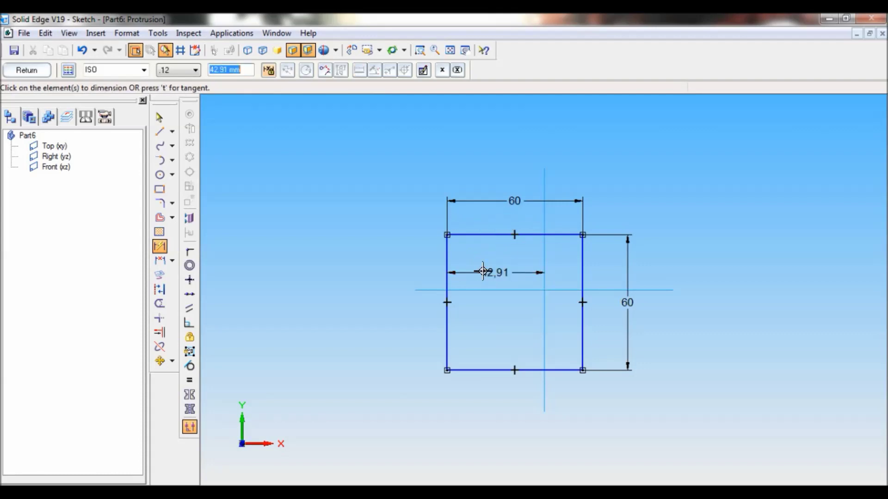
pyautogui.write('60/2')
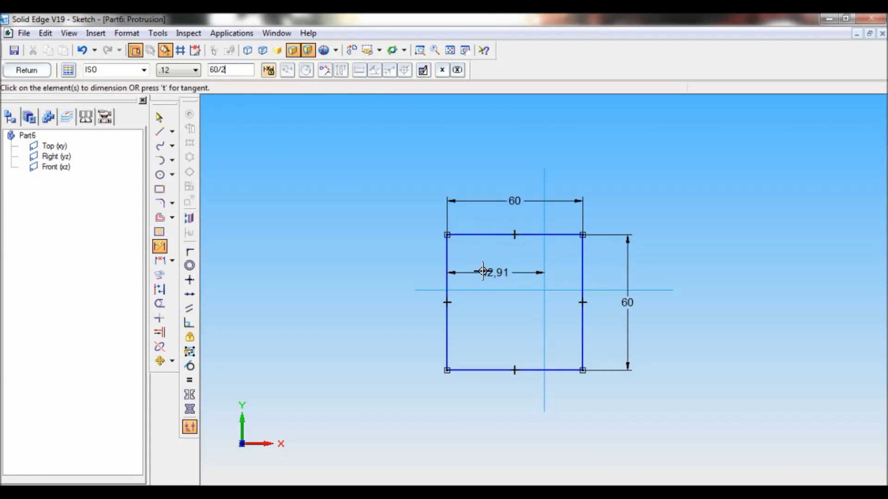
pyautogui.press('Return')
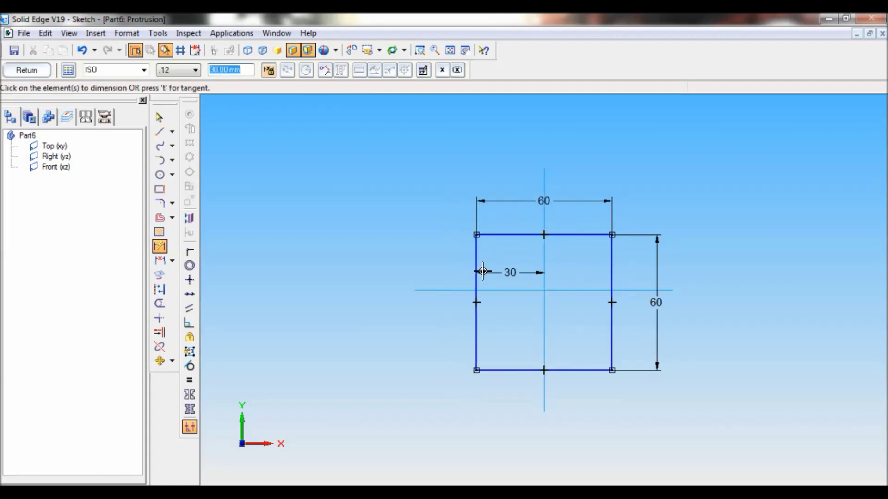
pyautogui.click(565, 290)
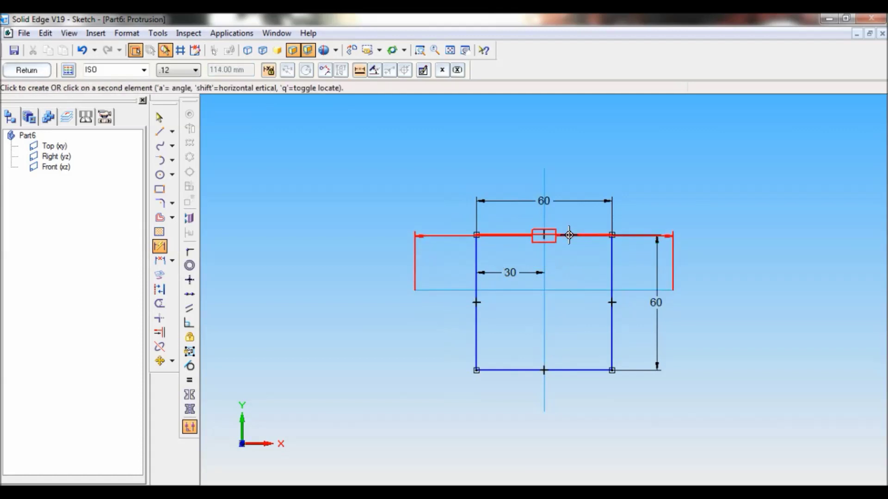
pyautogui.click(569, 235)
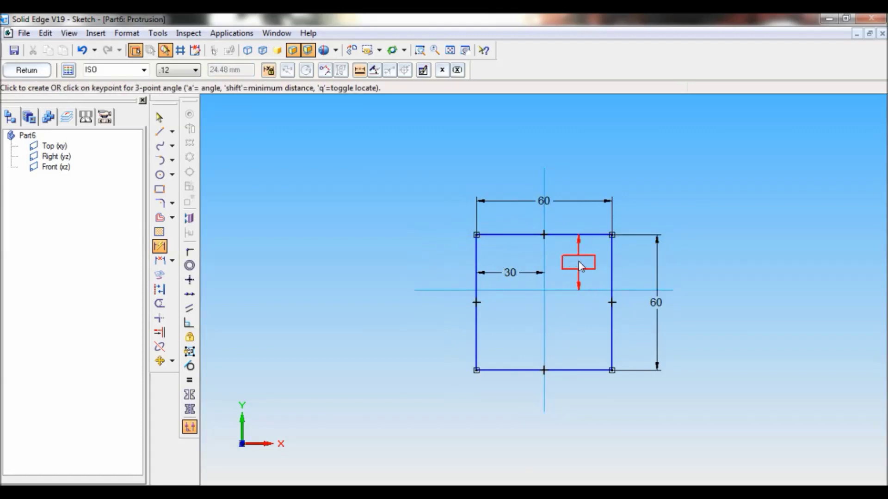
pyautogui.click(578, 260)
pyautogui.write('30')
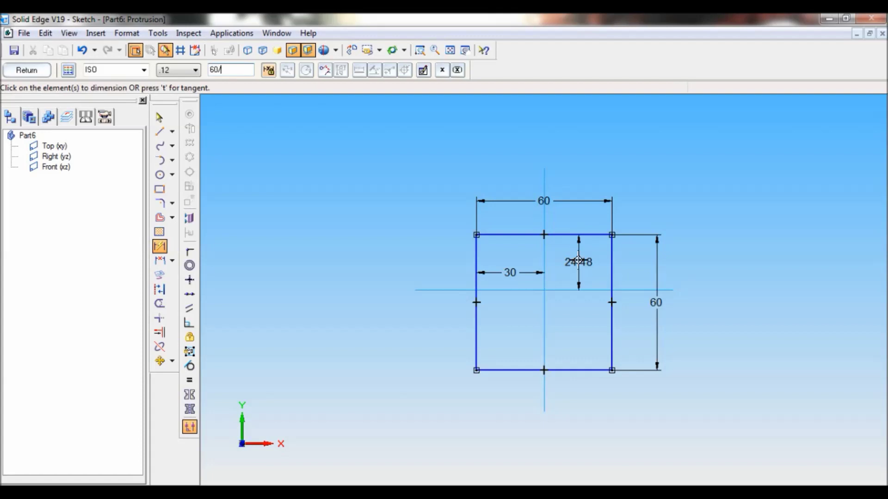
pyautogui.press('Return')
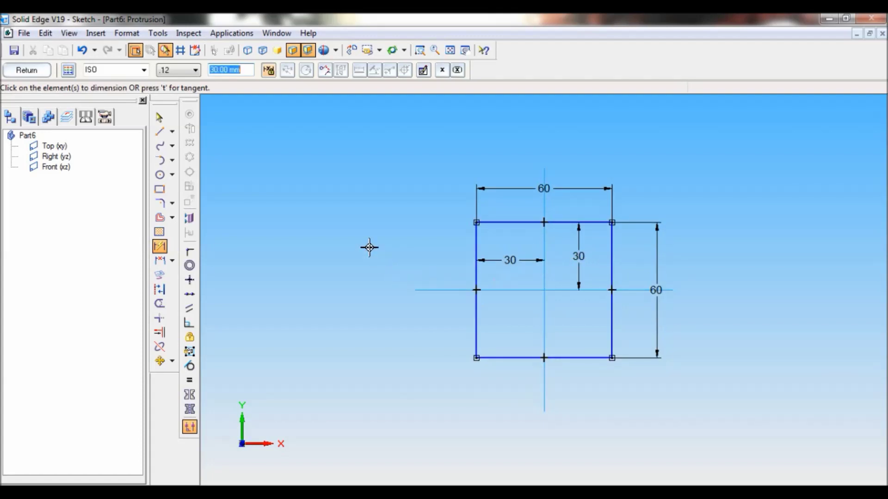
# Step: Close the sketch and extrude the 60 mm square 20 mm upward, completing the base protrusion
pyautogui.click(26, 70)
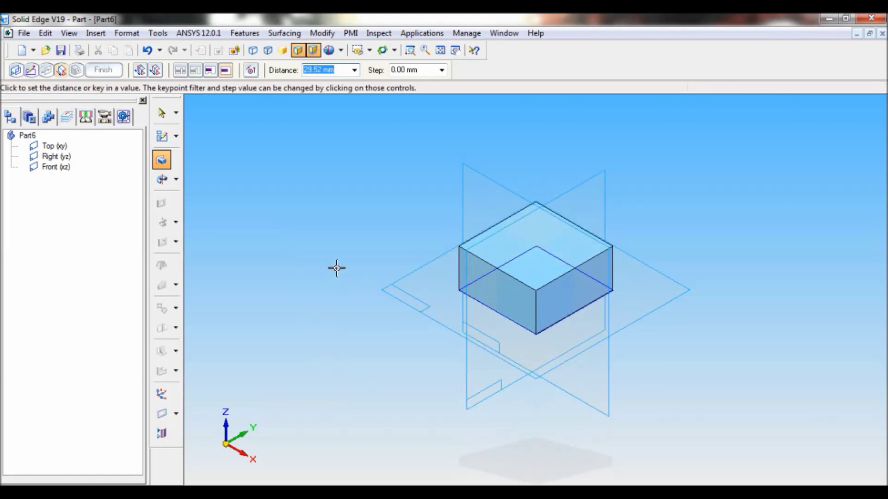
pyautogui.write('20')
pyautogui.press('Return')
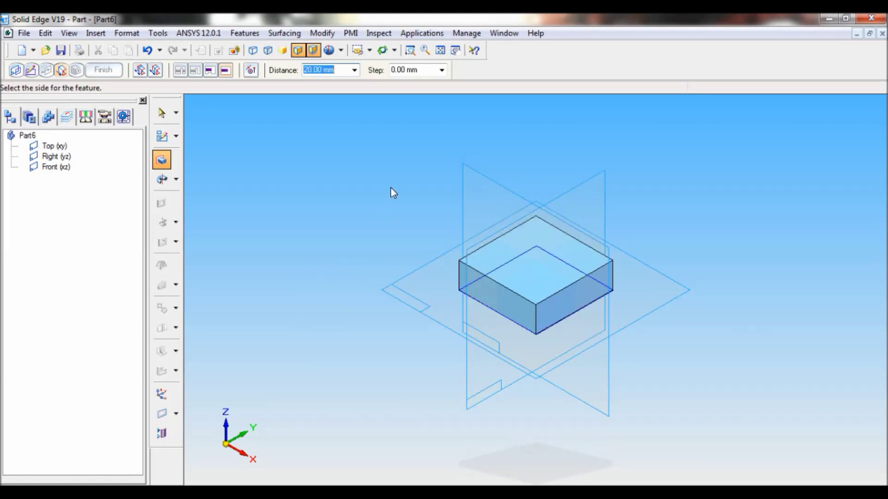
pyautogui.click(391, 187)
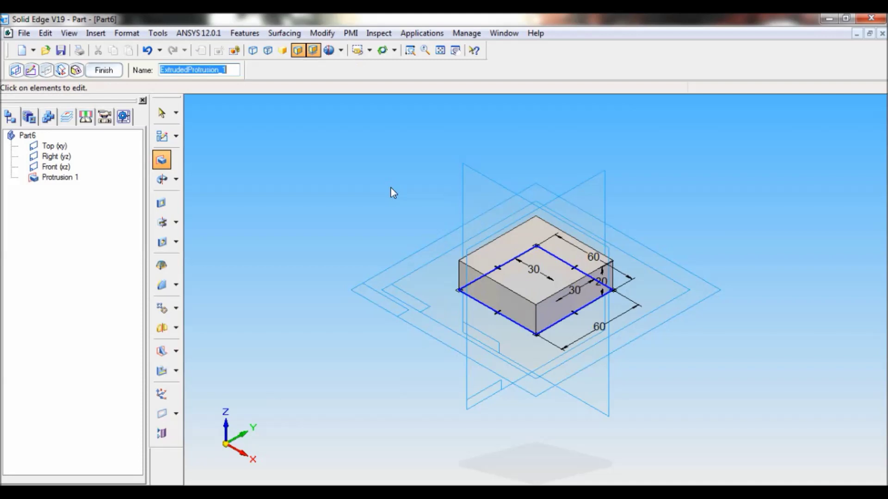
pyautogui.click(109, 71)
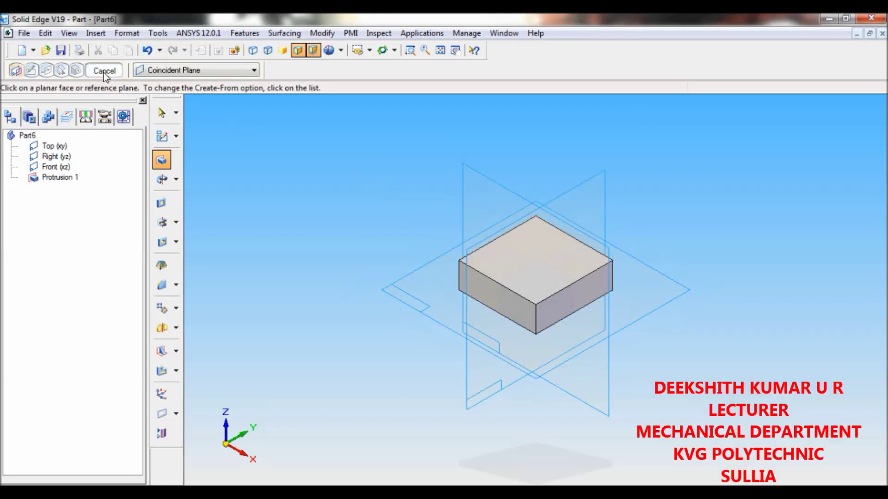
pyautogui.click(103, 71)
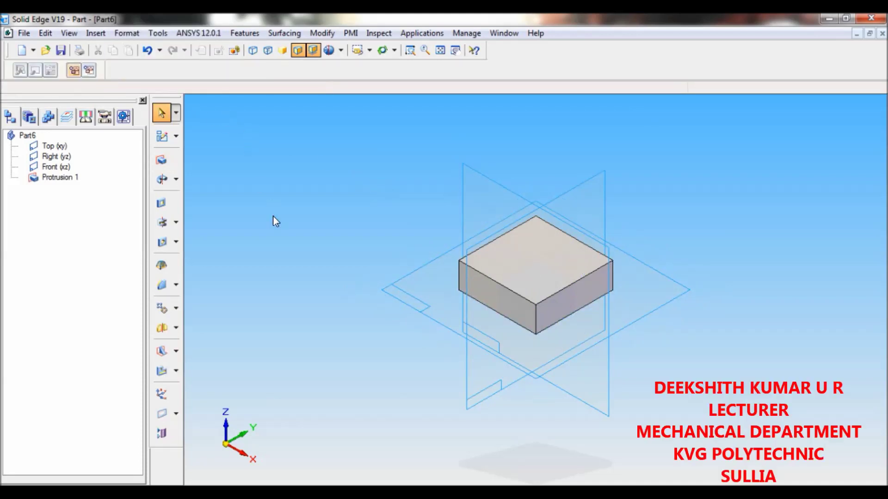
# Step: Start another protrusion on the block's top face and sketch a rectangle about 40 mm wide around its centre
pyautogui.click(163, 161)
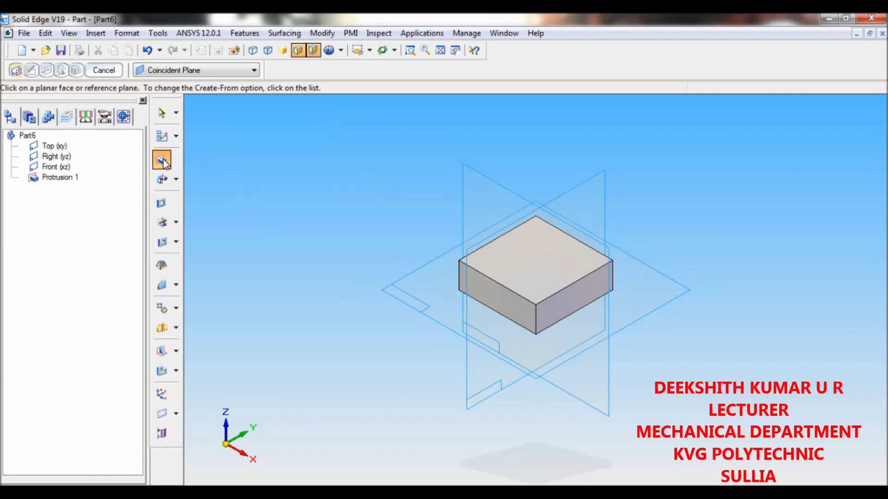
pyautogui.click(528, 265)
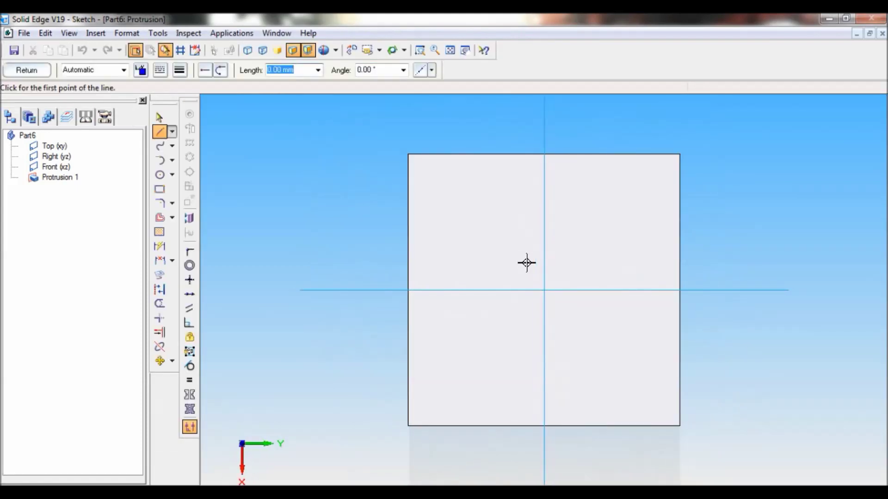
pyautogui.click(159, 190)
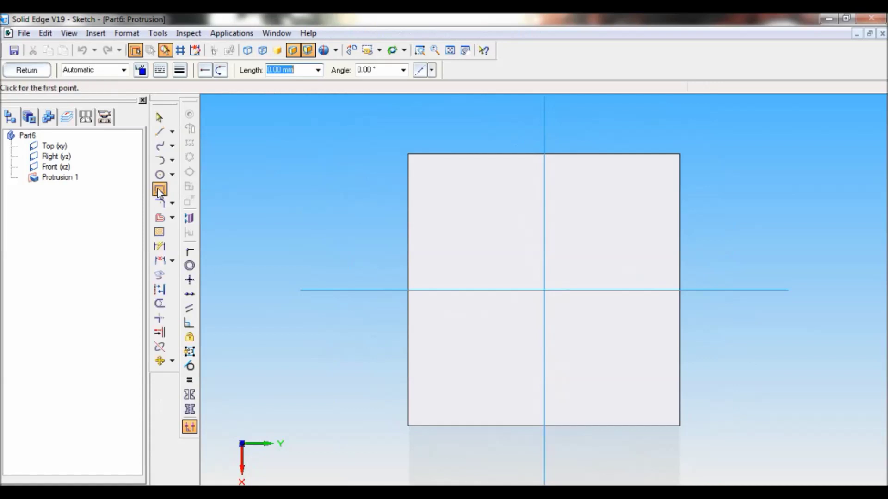
pyautogui.moveTo(447, 227); pyautogui.dragTo(627, 382)
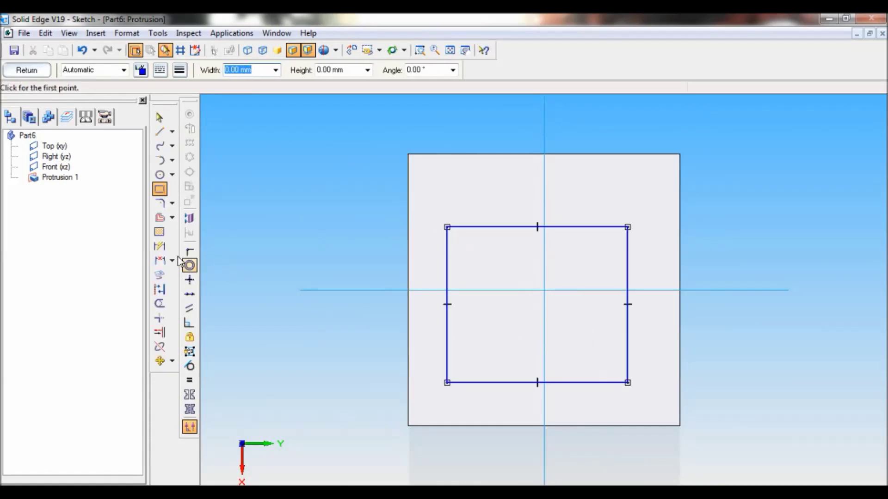
# Step: Dimension the new rectangle on the top face, setting its width and height to 40 mm
pyautogui.click(160, 247)
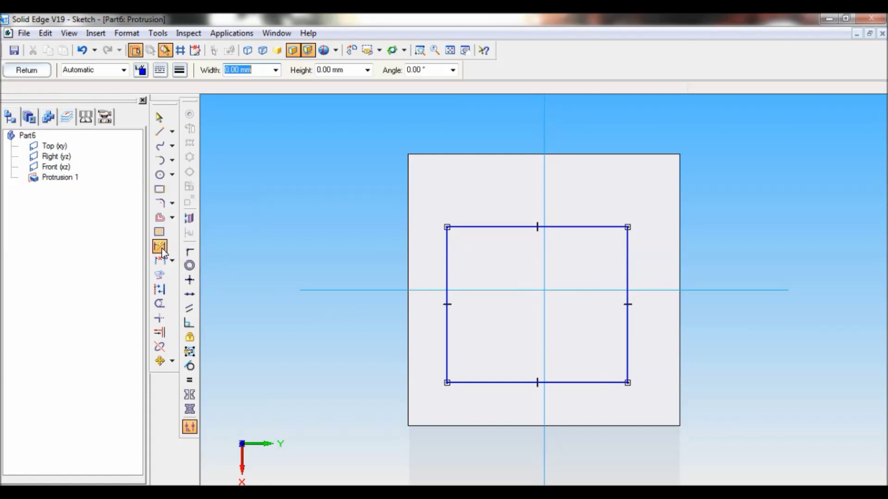
pyautogui.click(496, 226)
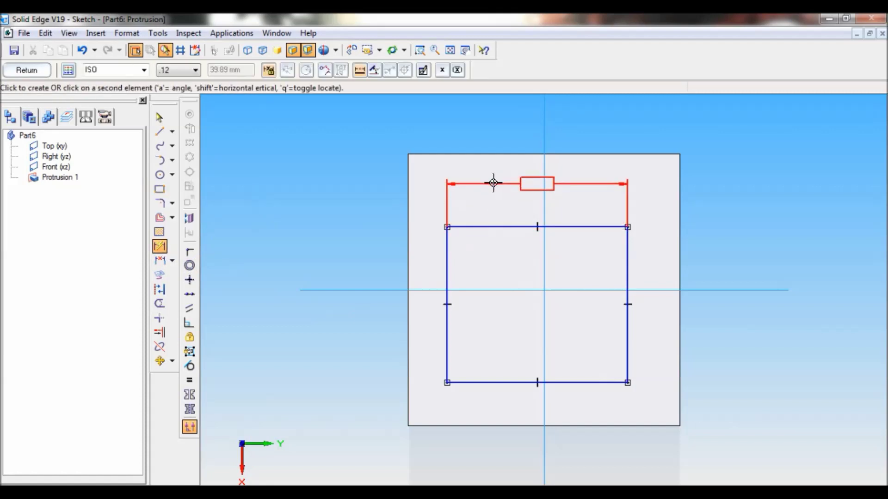
pyautogui.click(494, 183)
pyautogui.write('40')
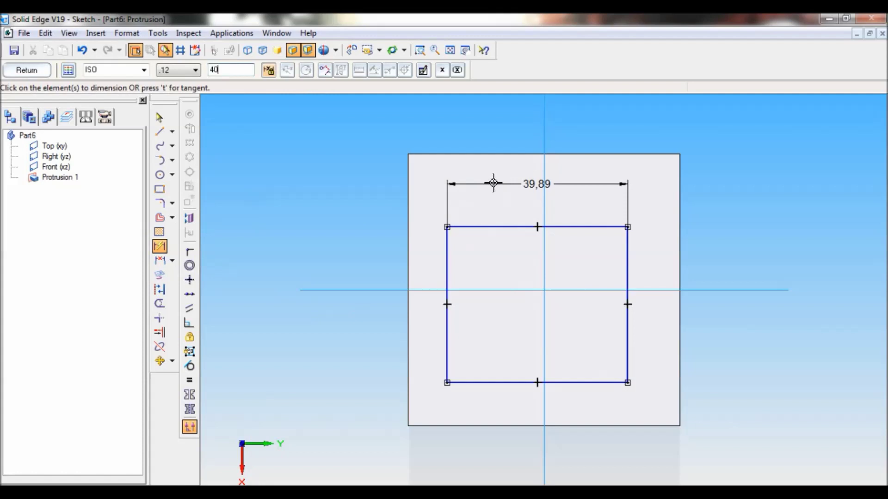
pyautogui.press('Return')
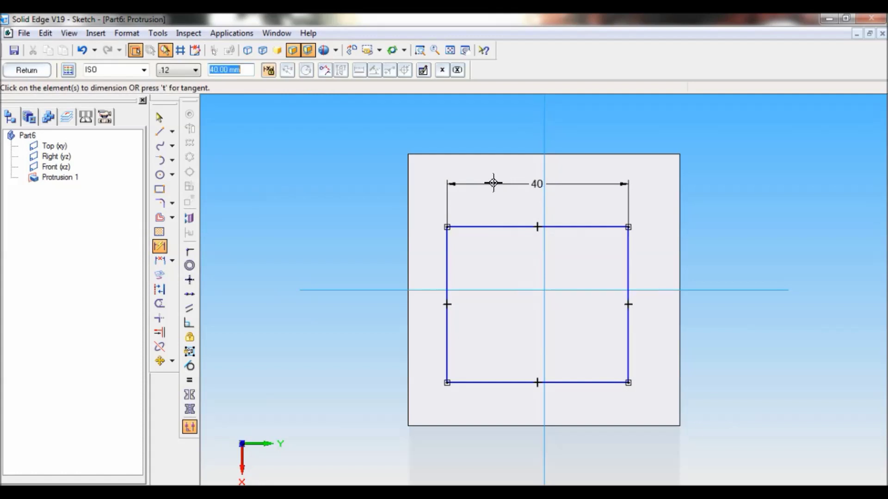
pyautogui.click(626, 248)
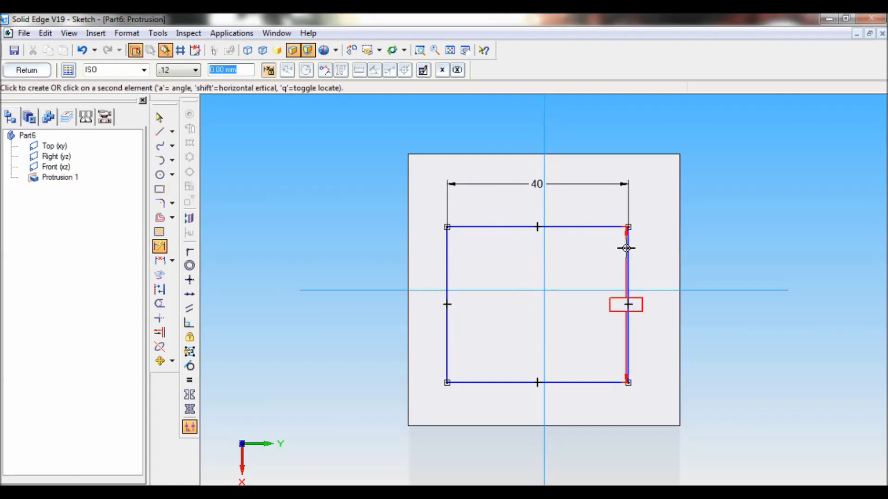
pyautogui.click(663, 252)
pyautogui.write('40')
pyautogui.press('Return')
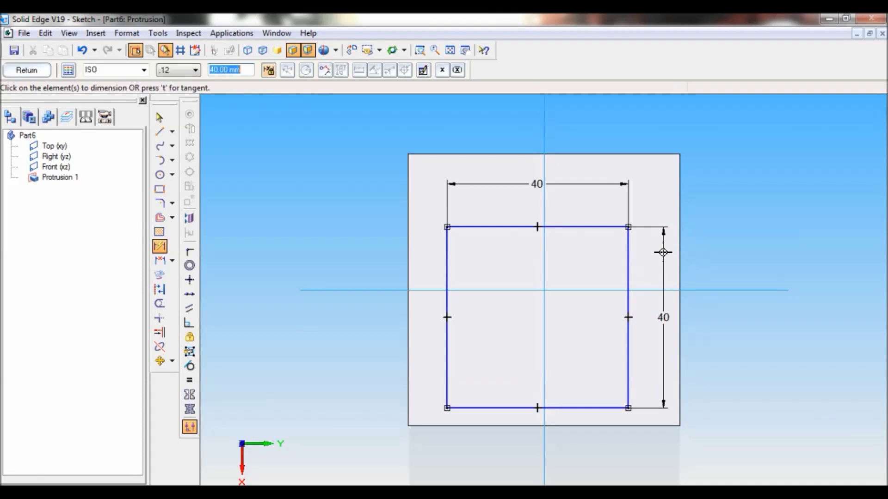
# Step: Centre the 40 mm square on the reference axes by dimensioning its left and upper edges 40/2 (20 mm) from the centre lines
pyautogui.click(446, 255)
pyautogui.click(544, 271)
pyautogui.click(518, 268)
pyautogui.write('4')
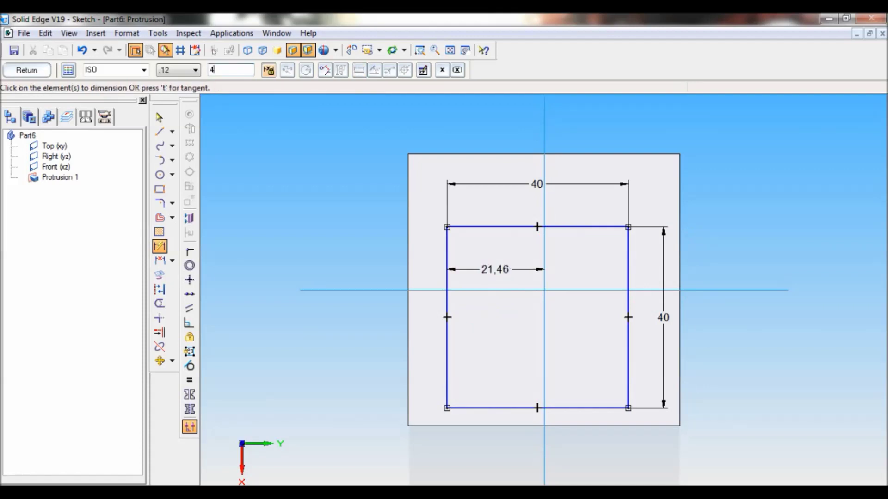
pyautogui.write('0/2')
pyautogui.press('Return')
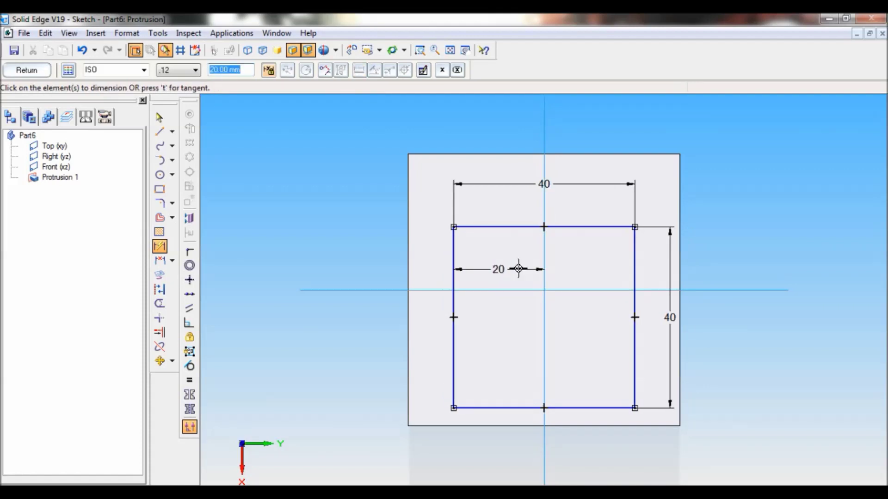
pyautogui.click(571, 290)
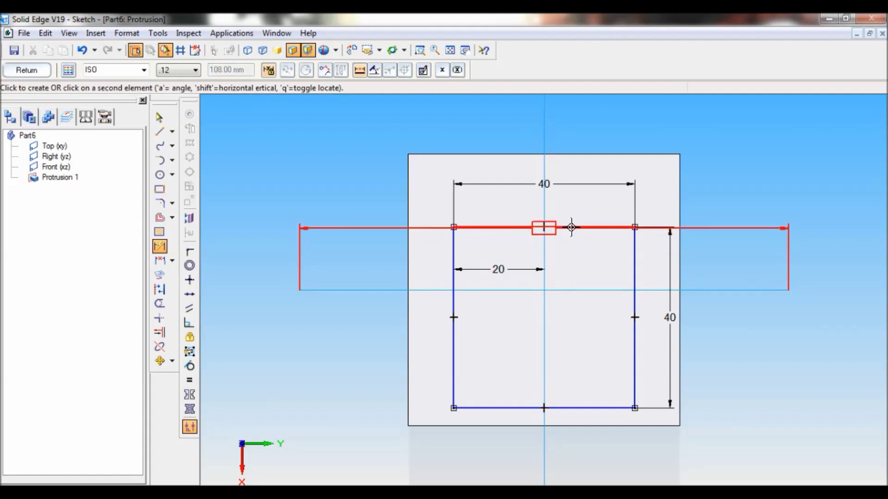
pyautogui.click(571, 227)
pyautogui.click(587, 259)
pyautogui.write('40/2')
pyautogui.press('Return')
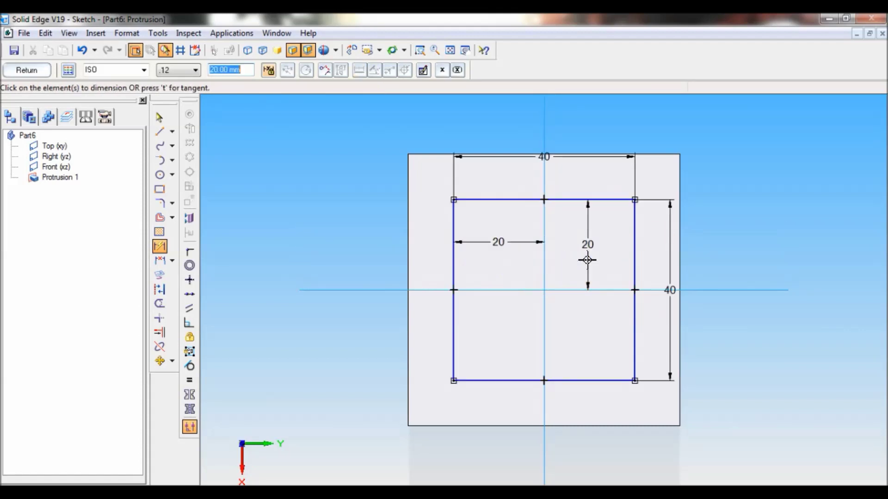
# Step: Close the sketch and extrude the 40 mm square 50 mm upward from the base, completing the second protrusion
pyautogui.click(41, 72)
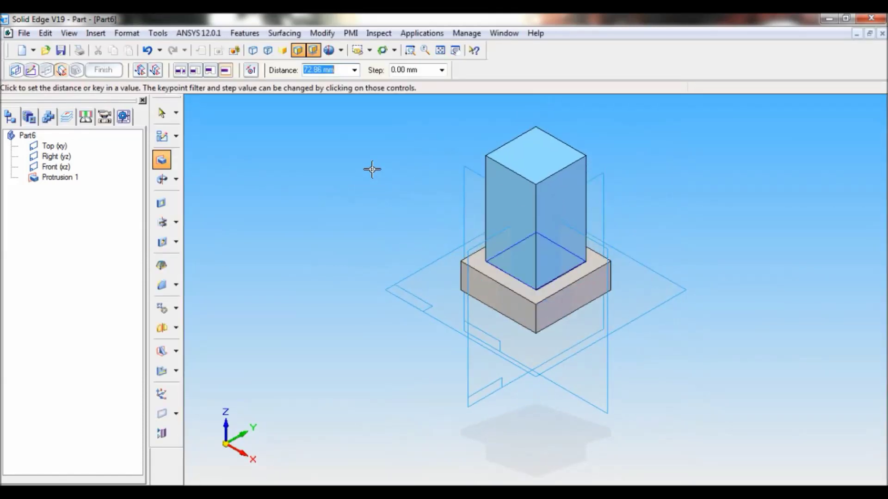
pyautogui.write('50')
pyautogui.press('Return')
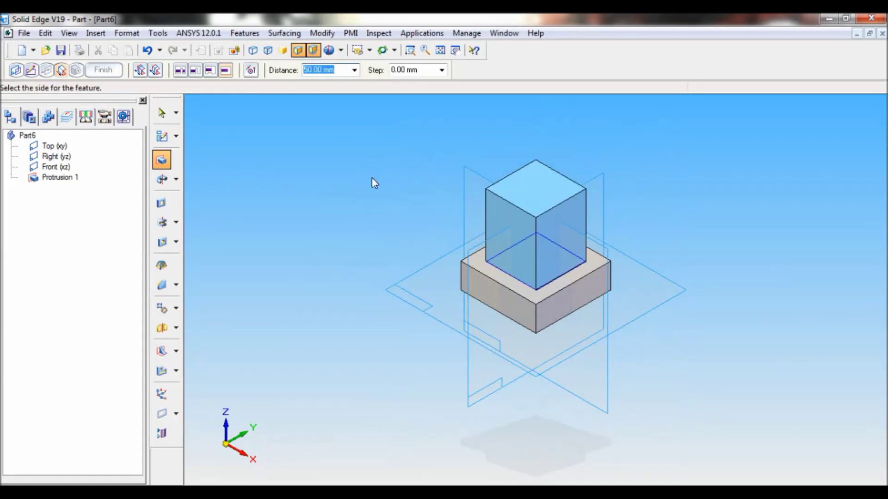
pyautogui.click(373, 180)
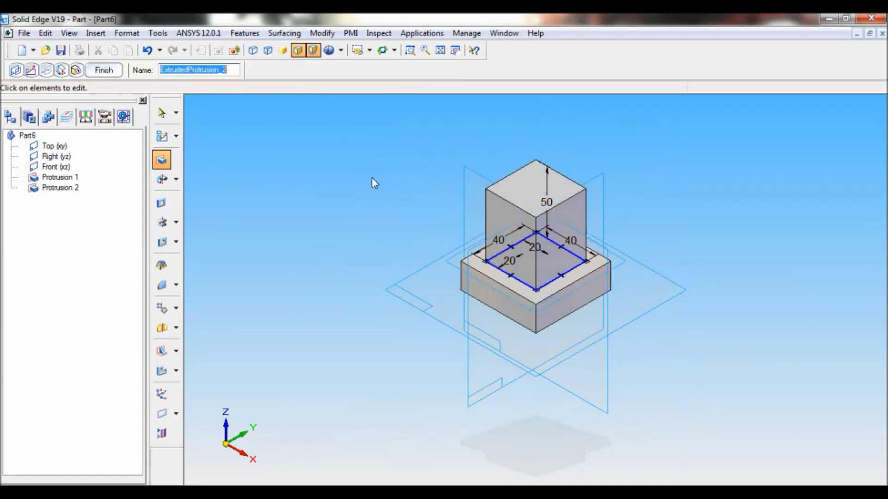
pyautogui.click(103, 70)
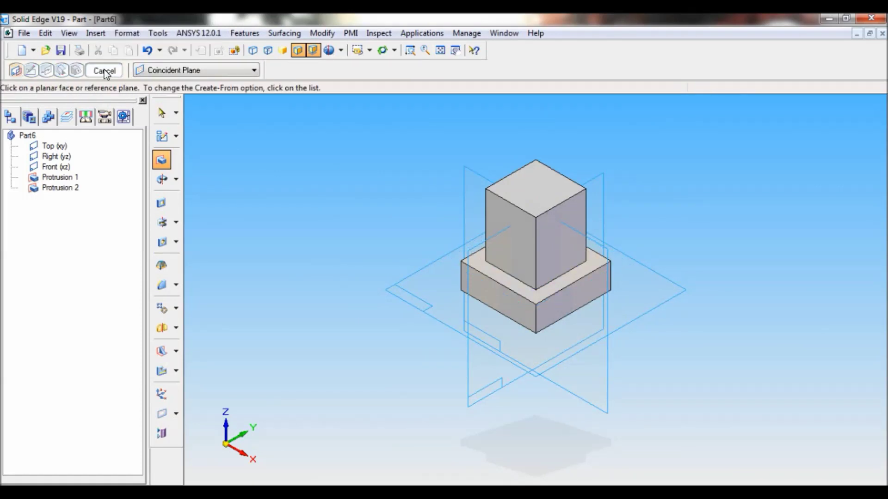
pyautogui.click(105, 72)
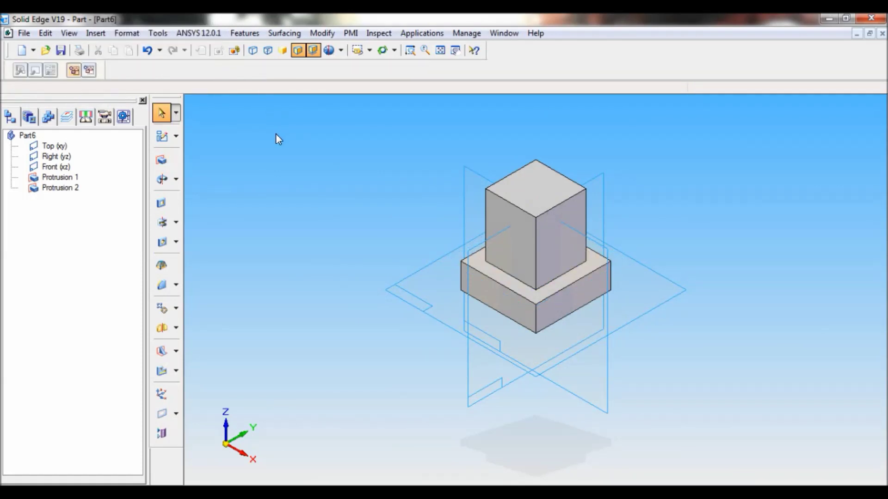
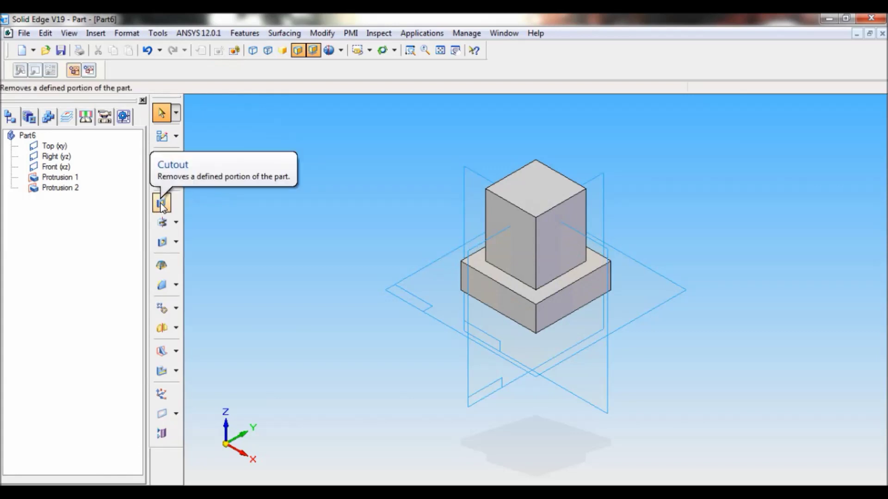
# Step: Start a cutout on the front (xz) plane and sketch a triangle joining the upper block's top midpoint, top right corner and lower right corner
pyautogui.click(162, 203)
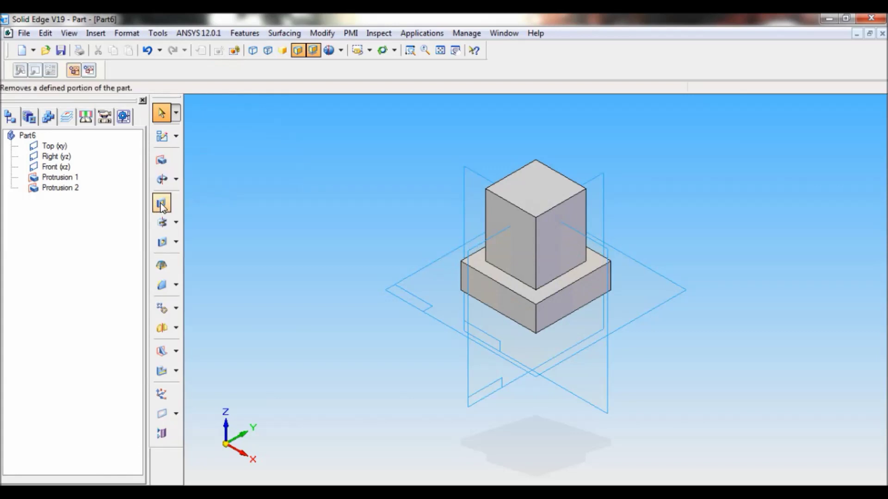
pyautogui.click(471, 171)
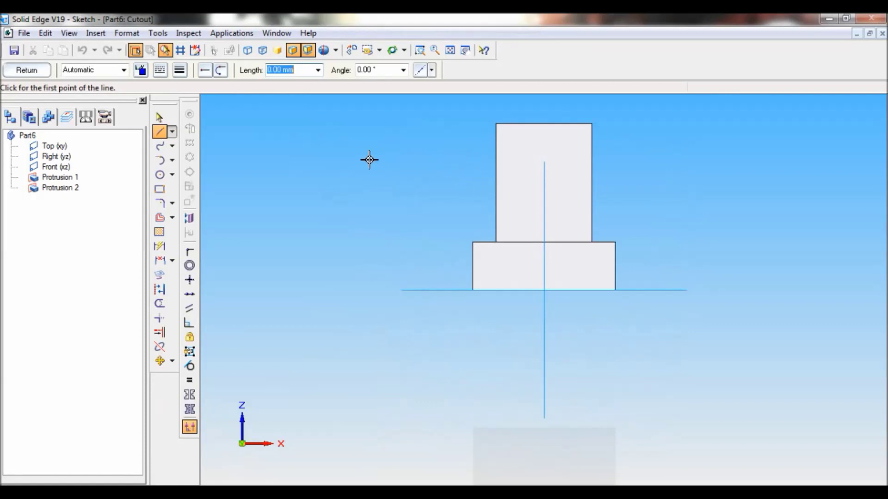
pyautogui.click(160, 133)
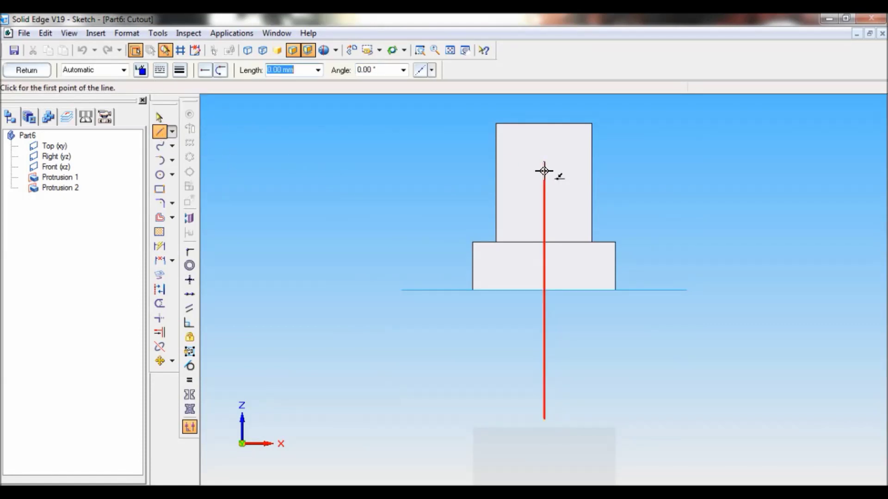
pyautogui.click(544, 123)
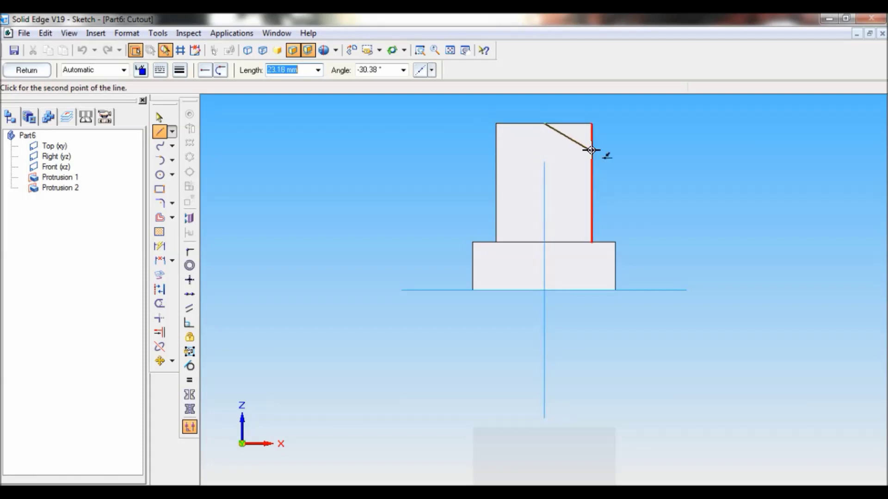
pyautogui.click(591, 123)
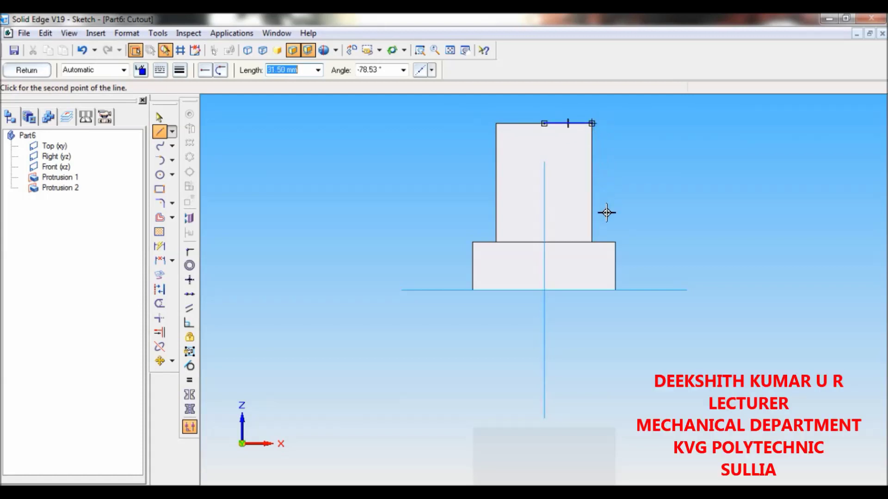
pyautogui.click(589, 242)
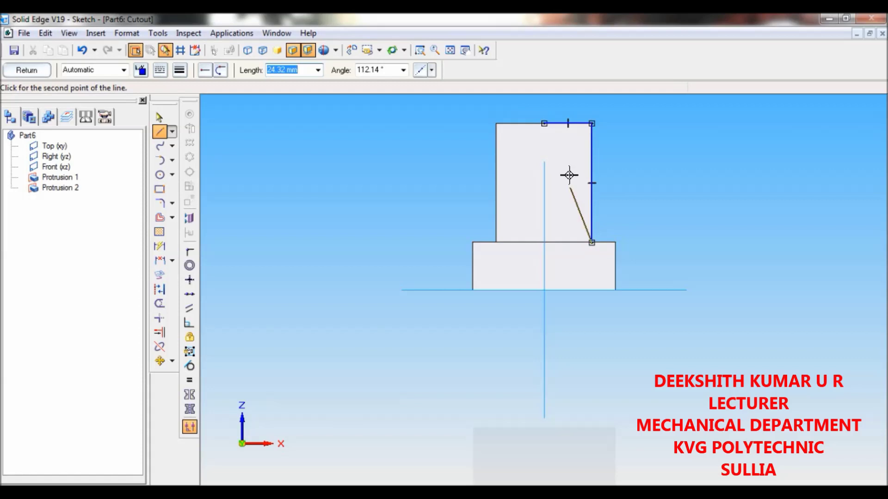
pyautogui.click(543, 123)
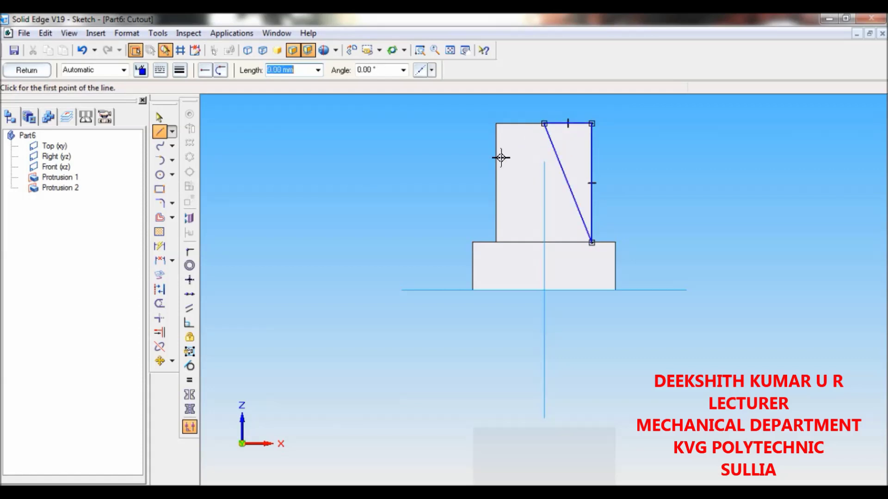
# Step: Close the sketch and cut the triangle symmetrically through the upper block, about 171 mm in total, completing the cutout
pyautogui.click(26, 71)
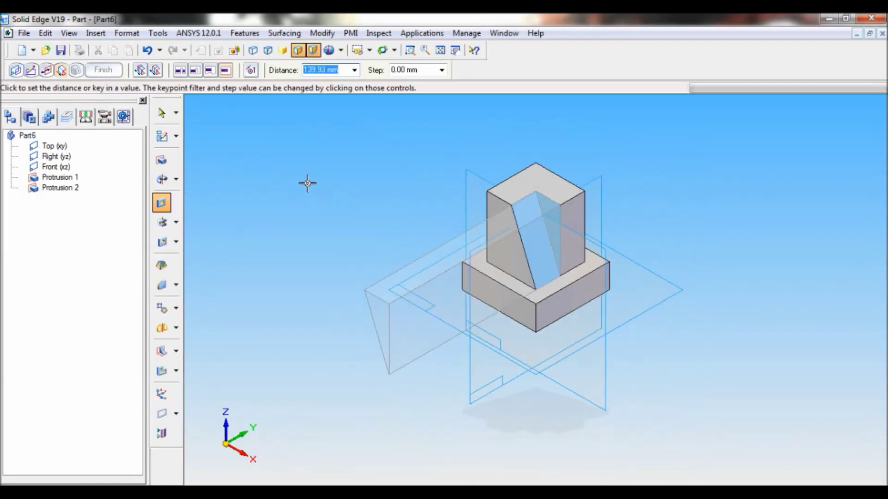
pyautogui.click(156, 70)
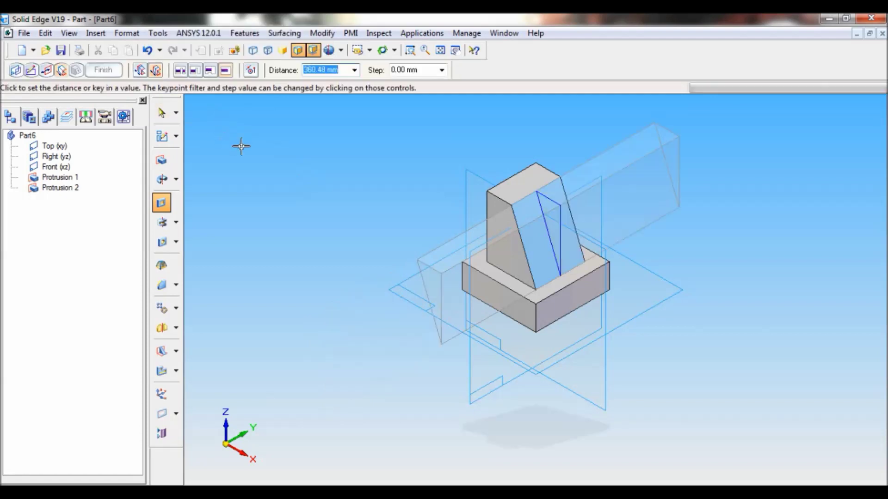
pyautogui.click(391, 168)
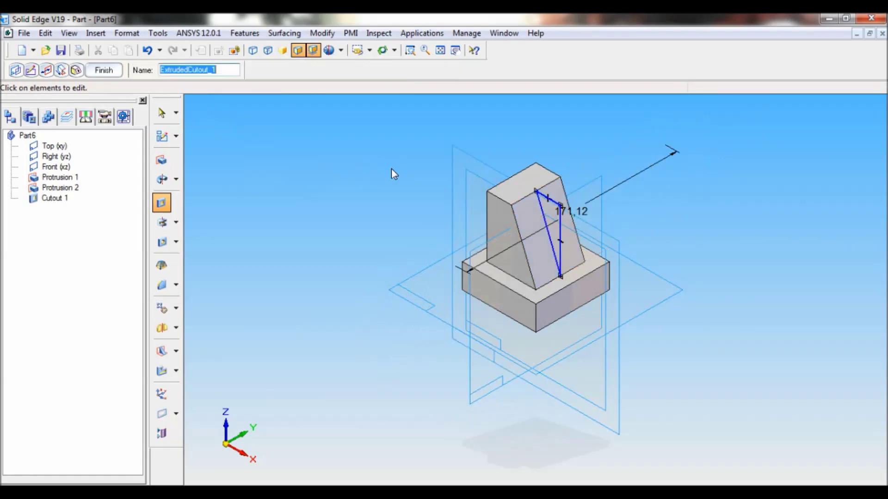
pyautogui.click(109, 70)
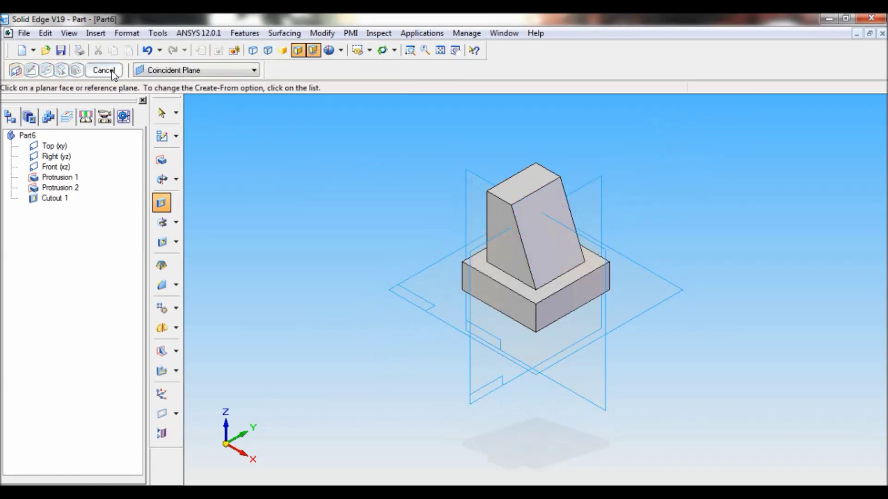
pyautogui.click(112, 70)
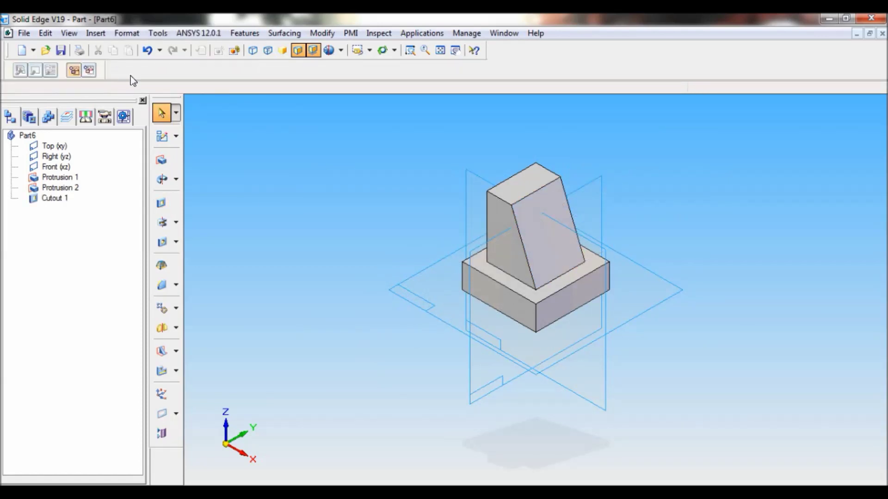
# Step: Mirror the sloped cutout about the right (yz) plane, using the option that adjusts occurrences to part geometry
pyautogui.click(164, 328)
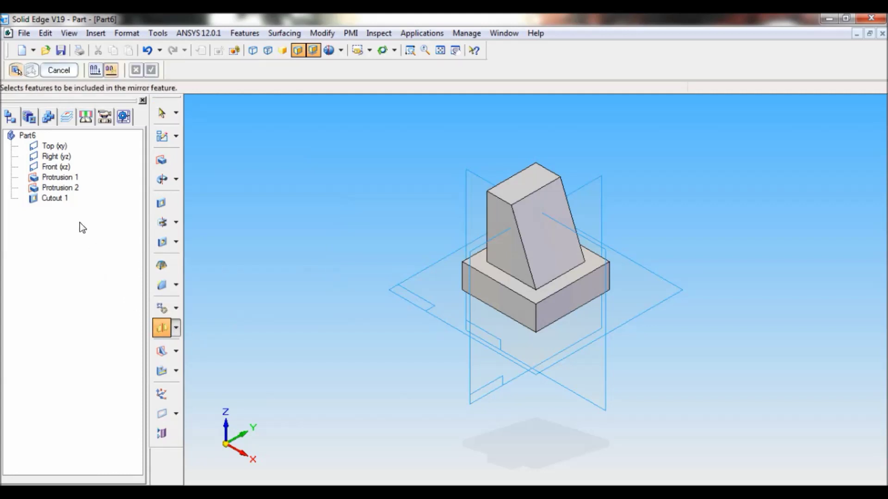
pyautogui.click(60, 199)
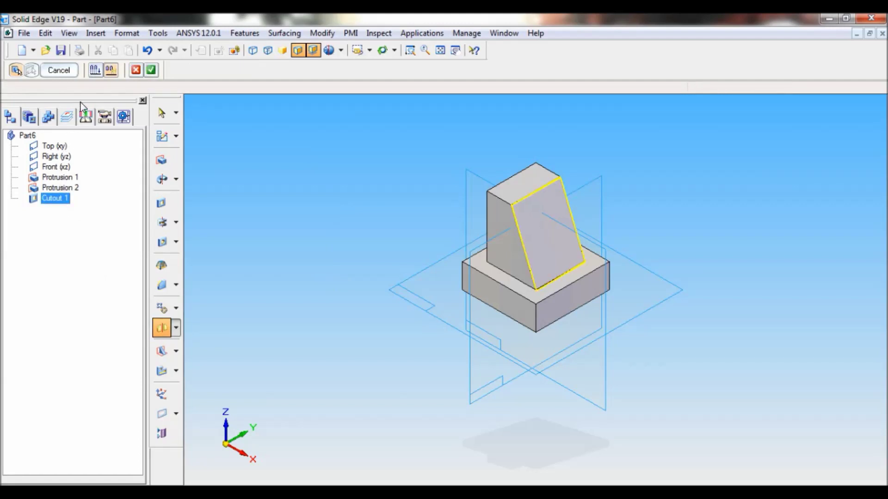
pyautogui.click(96, 70)
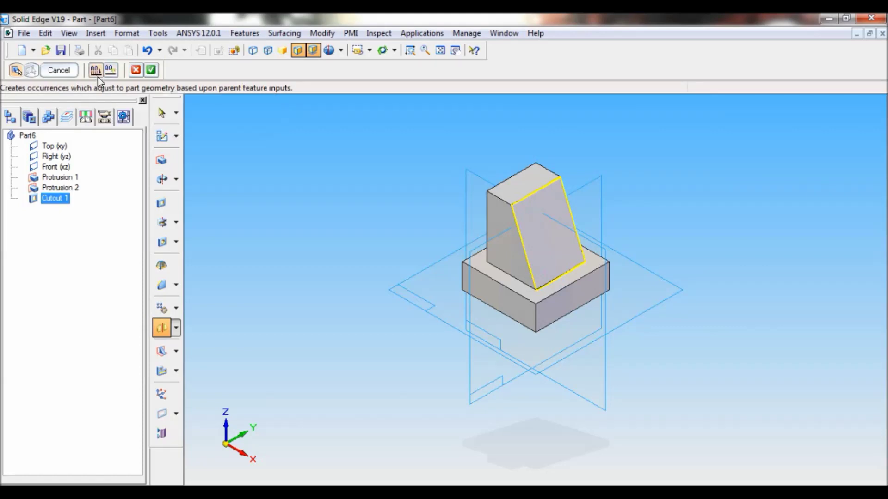
pyautogui.click(152, 71)
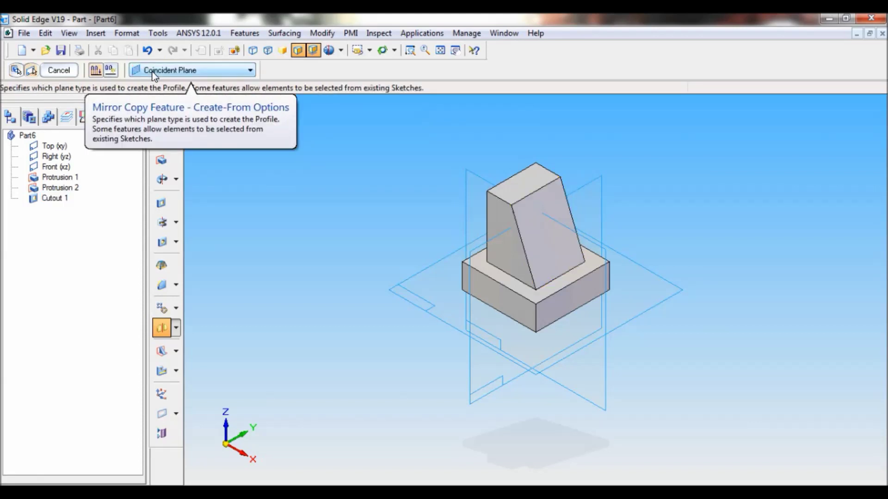
pyautogui.click(590, 185)
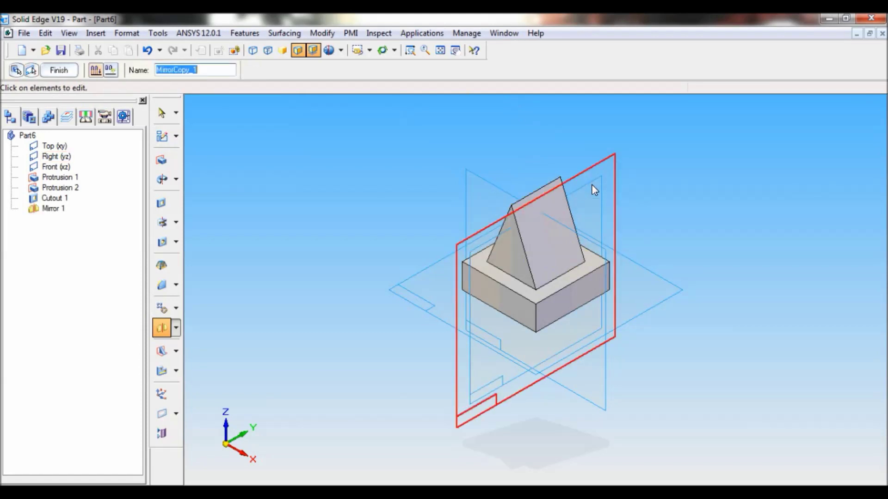
pyautogui.click(63, 73)
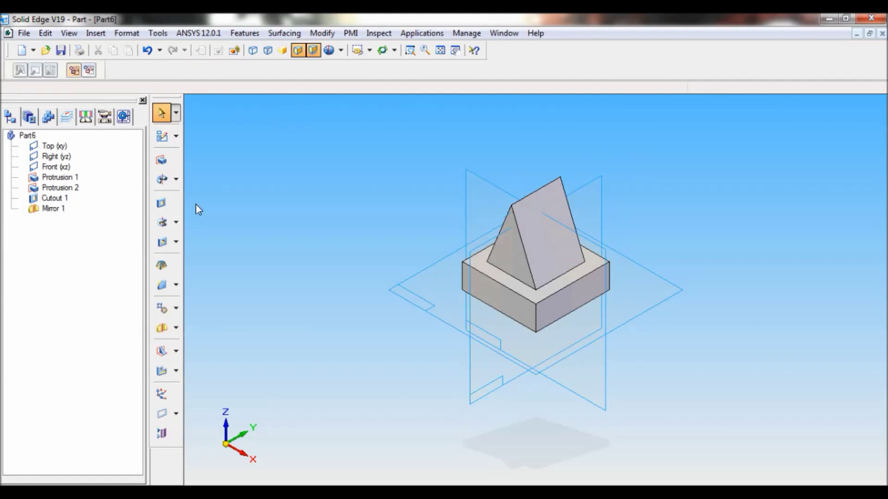
# Step: Start a cutout on the right (yz) plane, sketch a triangle from the wedge's top midpoint via its top right to lower right corner, and close the sketch
pyautogui.click(160, 202)
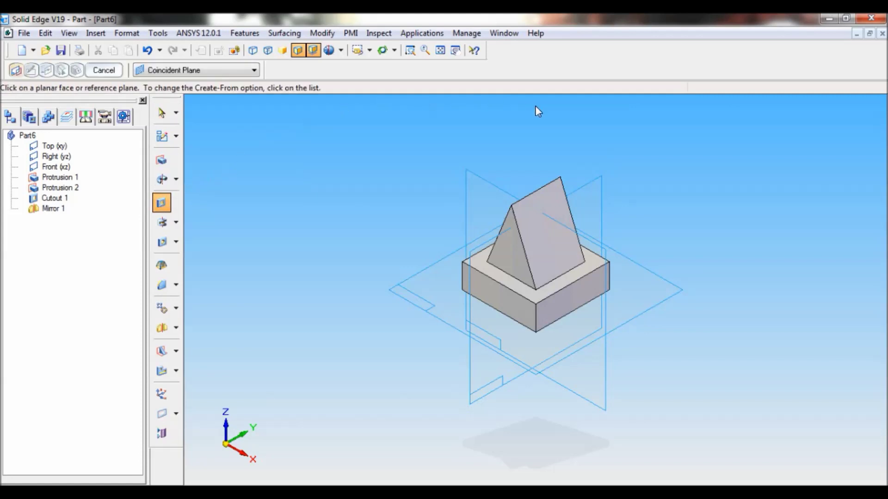
pyautogui.click(593, 184)
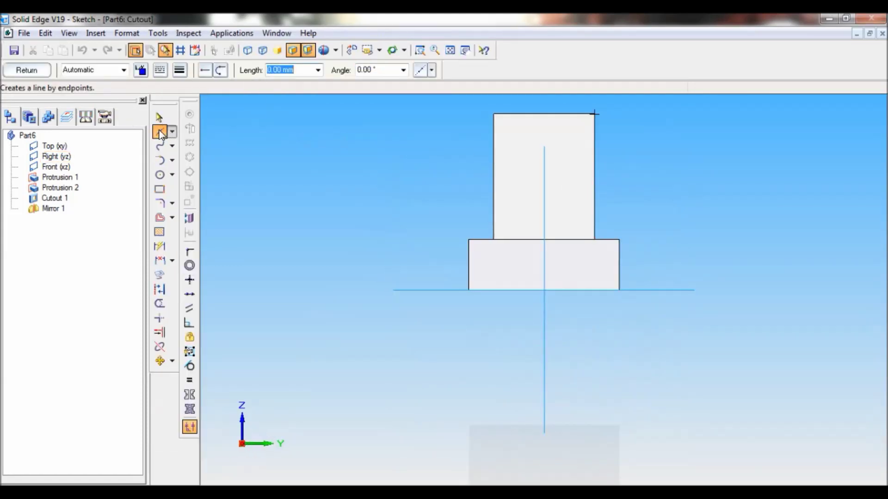
pyautogui.click(544, 114)
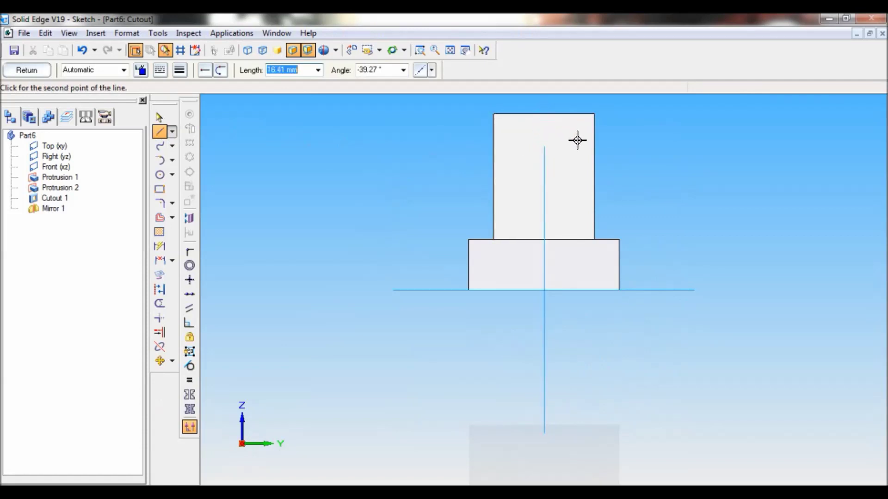
pyautogui.click(594, 114)
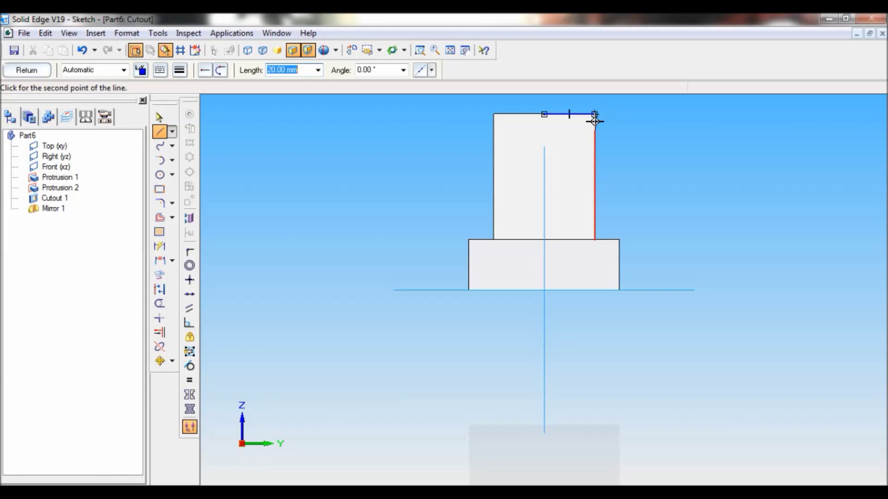
pyautogui.click(595, 240)
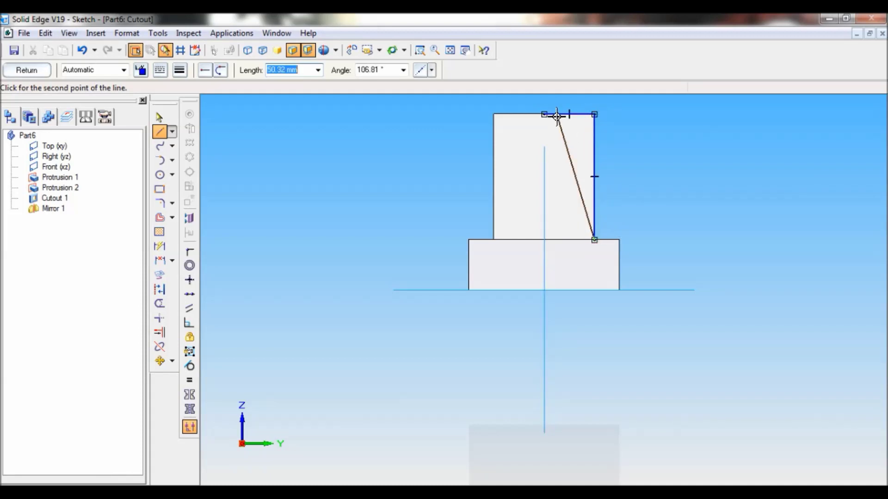
pyautogui.click(544, 114)
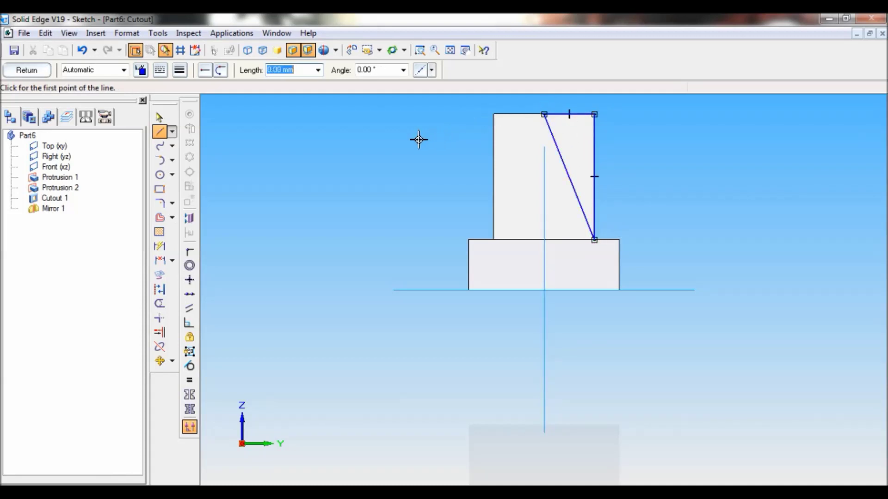
pyautogui.click(27, 70)
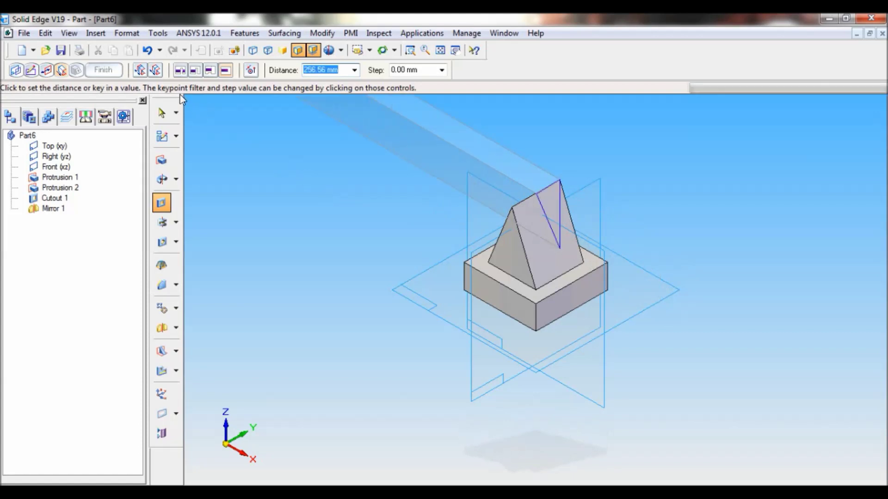
# Step: Cut the triangle symmetrically through the wedge, about 199 mm in total, and finish the cutout
pyautogui.click(155, 72)
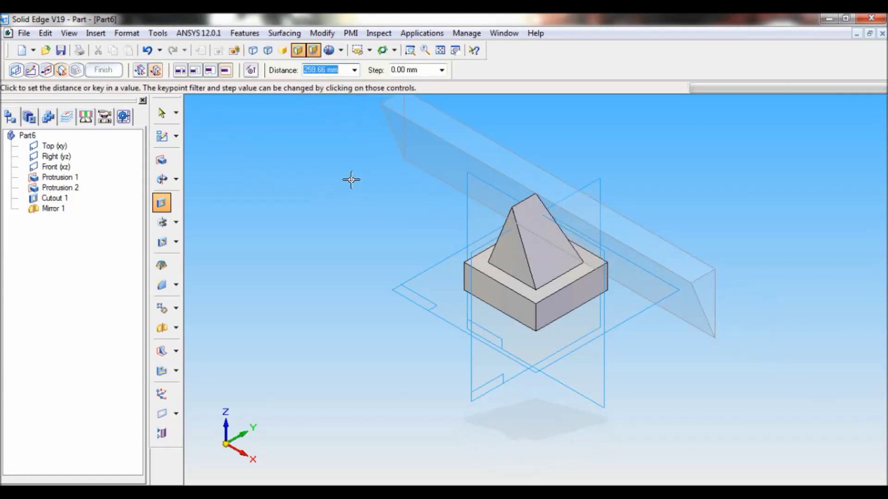
pyautogui.click(392, 177)
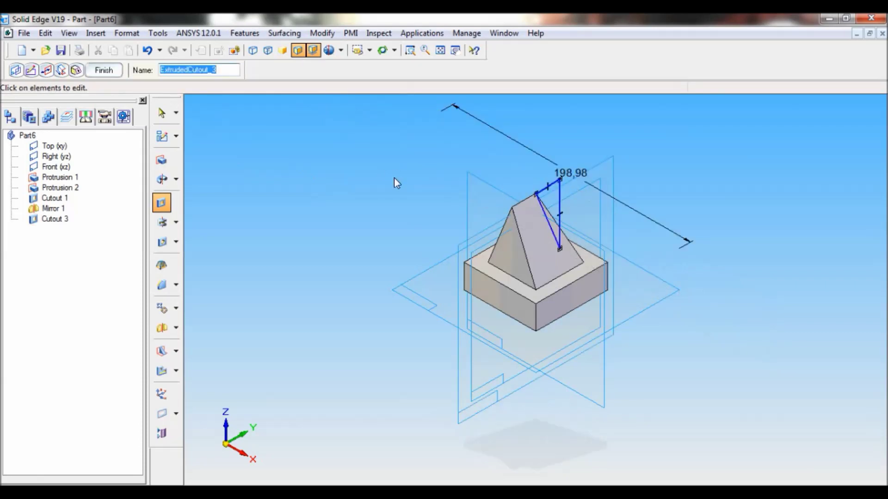
pyautogui.click(107, 73)
pyautogui.click(104, 71)
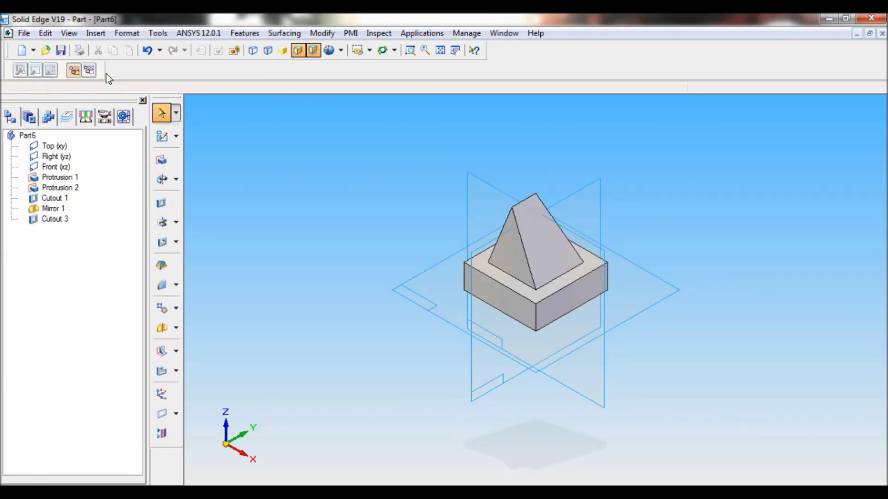
# Step: Mirror the second sloped cutout about the front (xz) plane, using the option that adjusts occurrences to part geometry
pyautogui.click(162, 329)
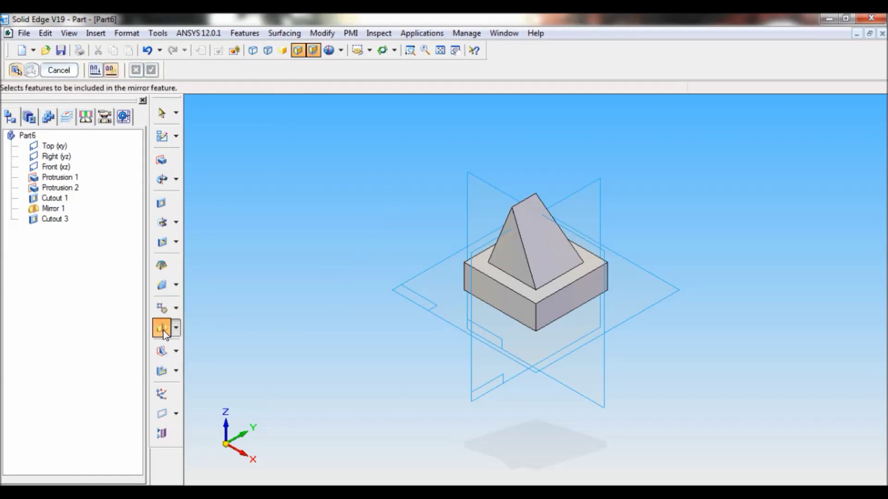
pyautogui.click(56, 220)
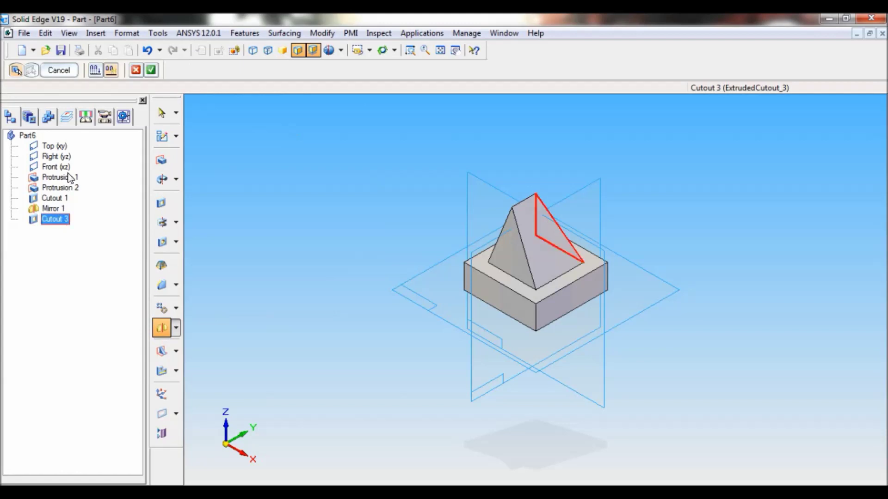
pyautogui.click(95, 71)
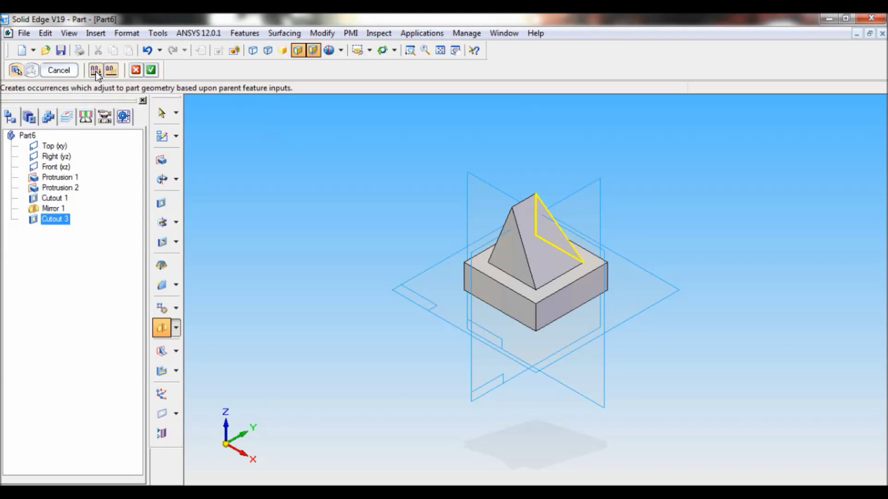
pyautogui.click(151, 69)
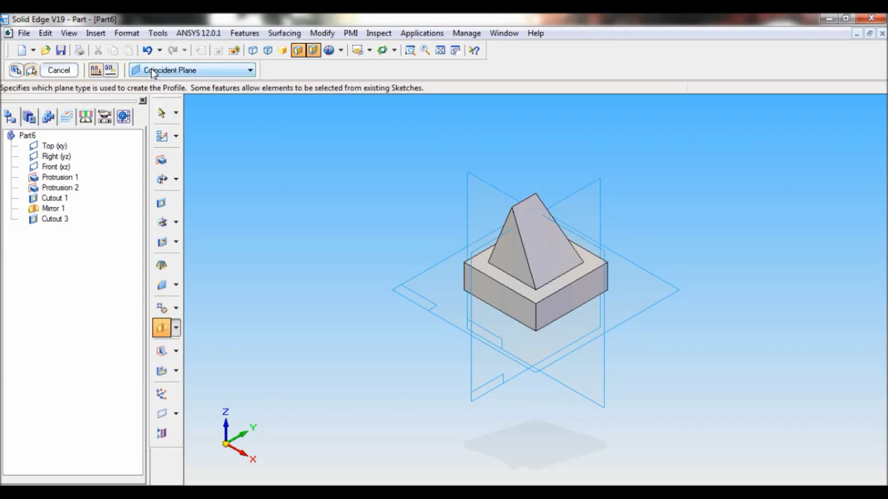
pyautogui.click(478, 180)
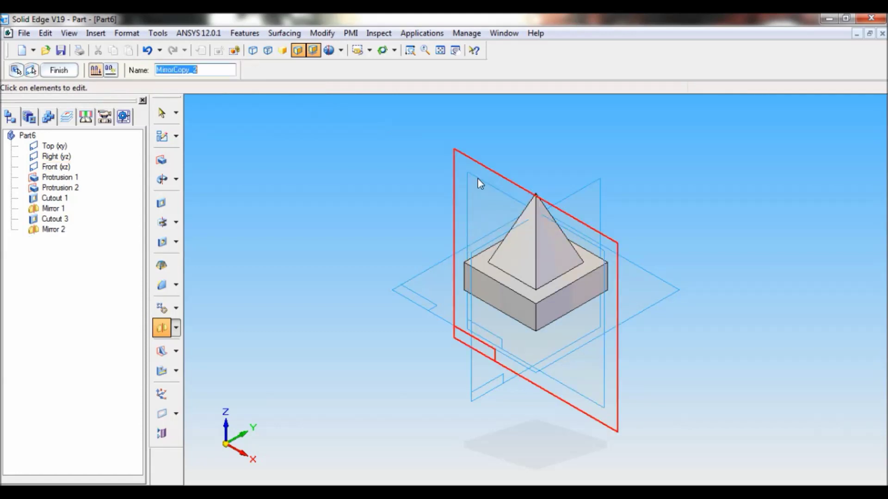
pyautogui.click(56, 73)
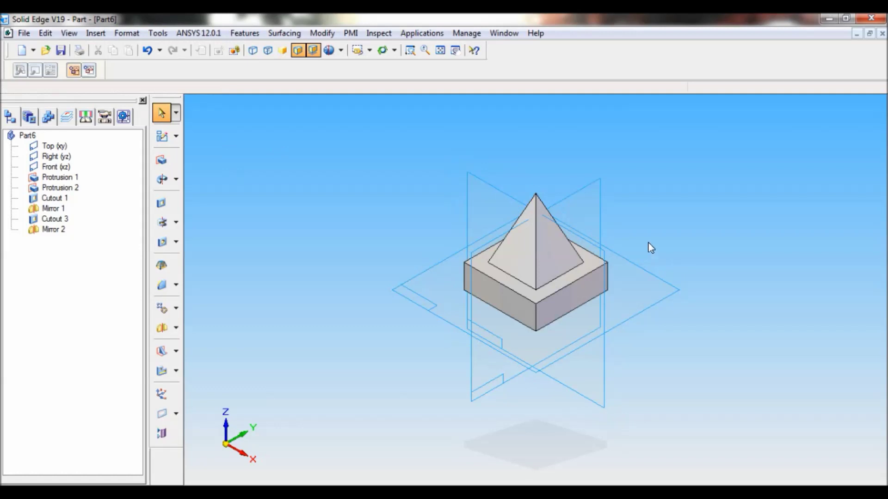
# Step: Examine the completed pyramid up close and from another angle, and restore the iso view
pyautogui.scroll(-1, 669, 250)
pyautogui.scroll(3, 670, 252)
pyautogui.scroll(1, 669, 249)
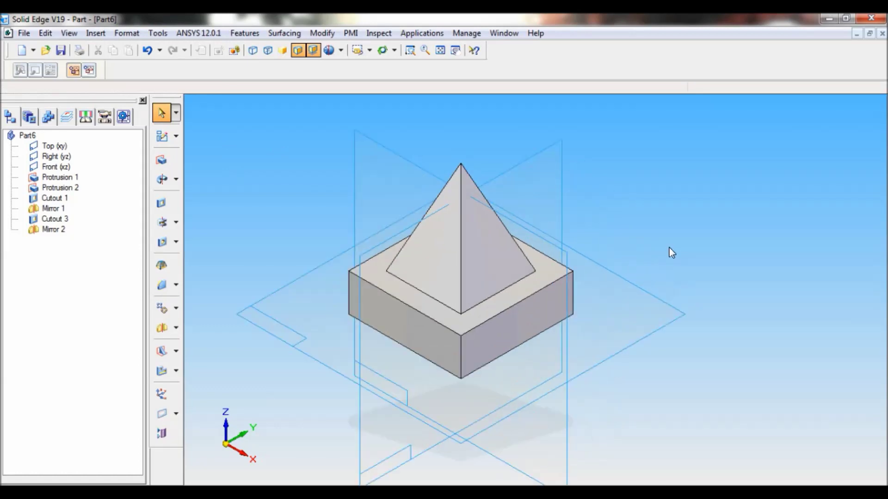
pyautogui.moveTo(752, 329); pyautogui.dragTo(701, 400, button='middle')
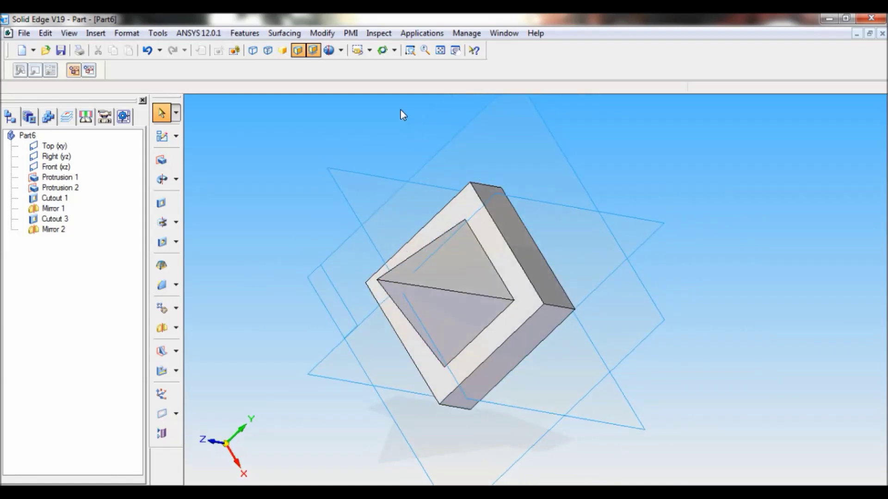
pyautogui.click(369, 50)
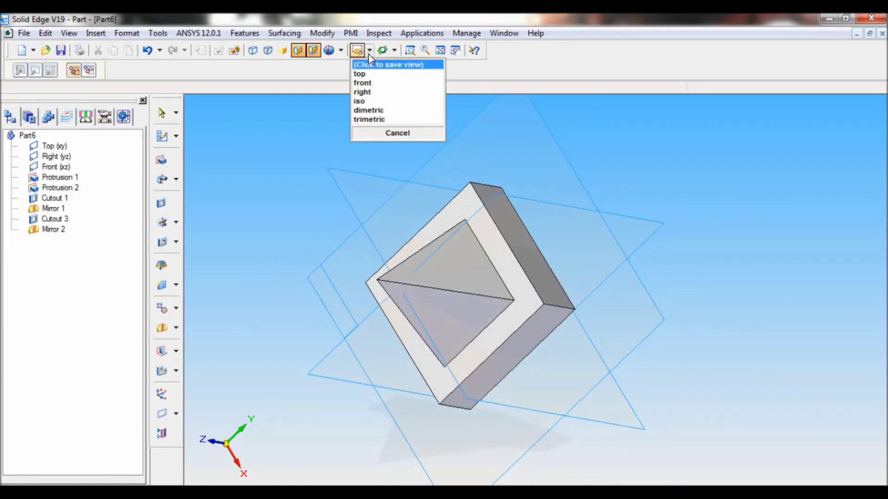
pyautogui.click(368, 99)
# Step: Begin saving the part as a new file and create a folder named SOLID PART on Local Disk (E:) for it
pyautogui.click(24, 34)
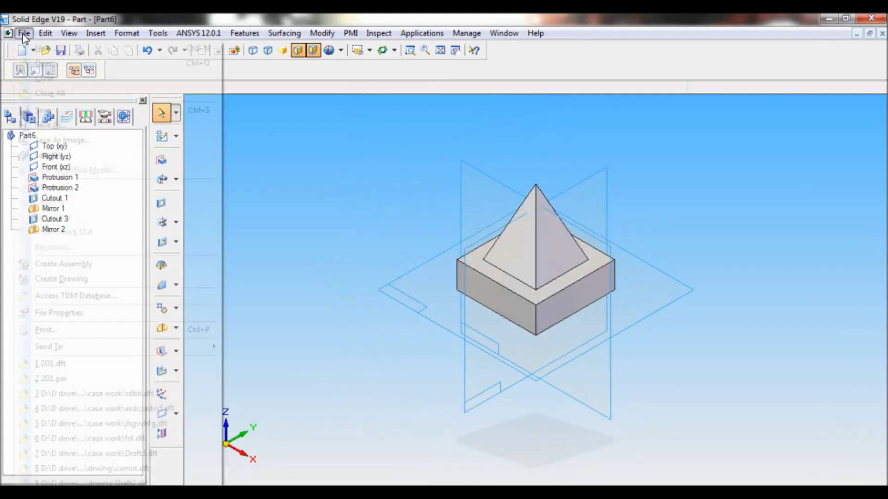
pyautogui.click(60, 124)
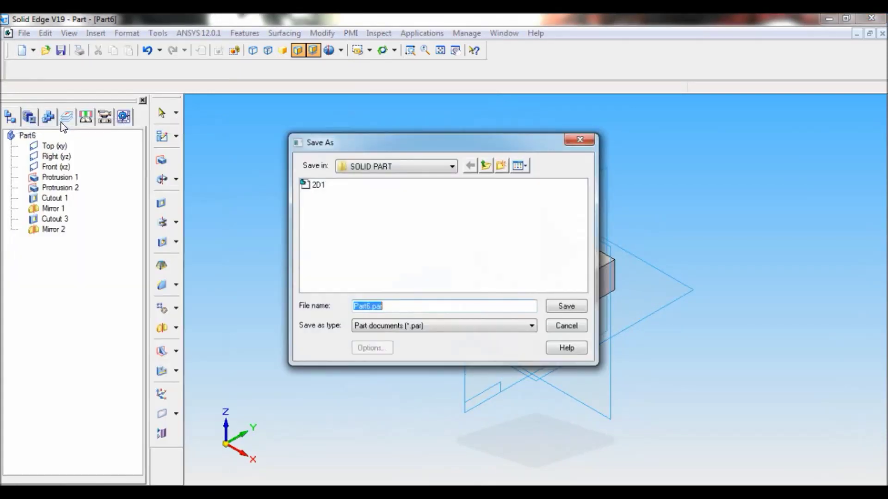
pyautogui.click(452, 167)
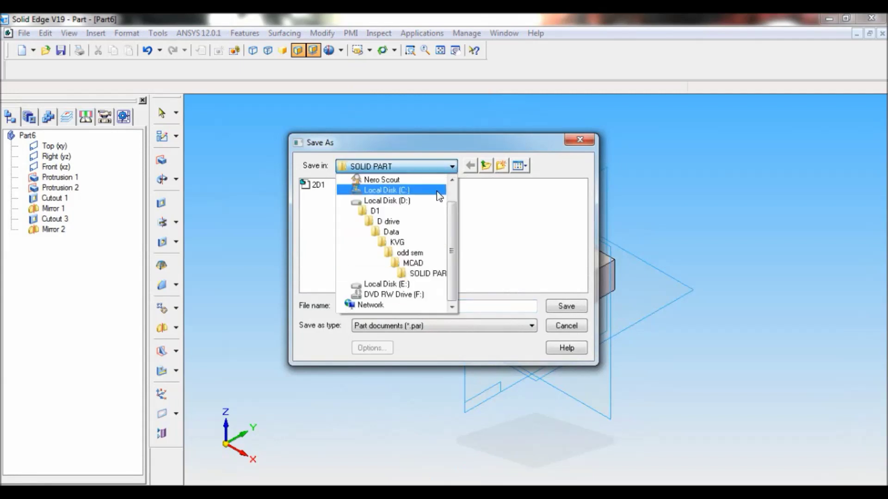
pyautogui.click(410, 284)
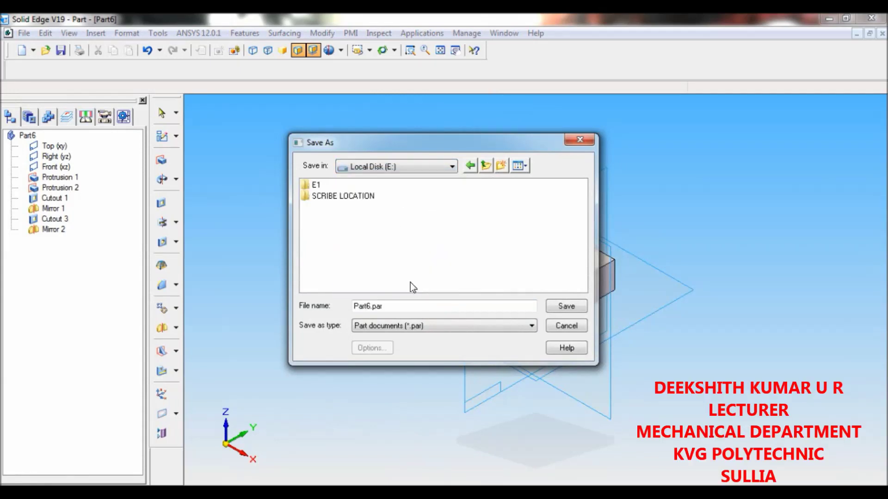
pyautogui.click(501, 167)
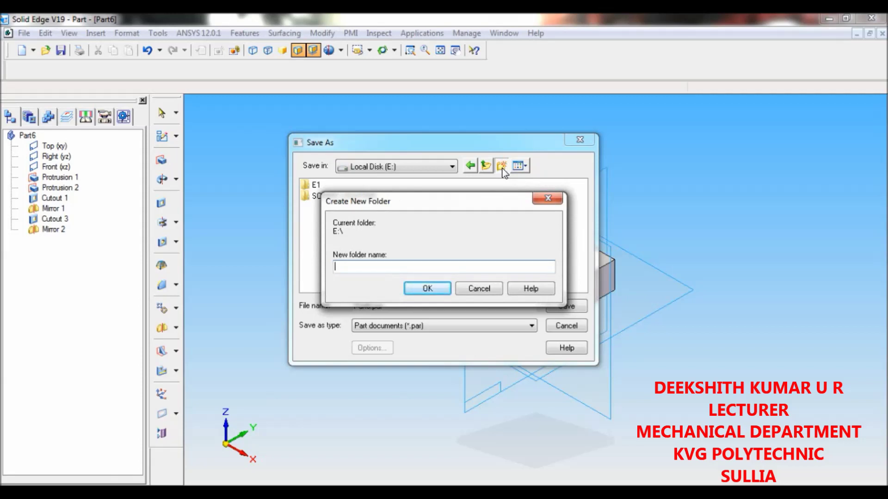
pyautogui.write('SOLID ')
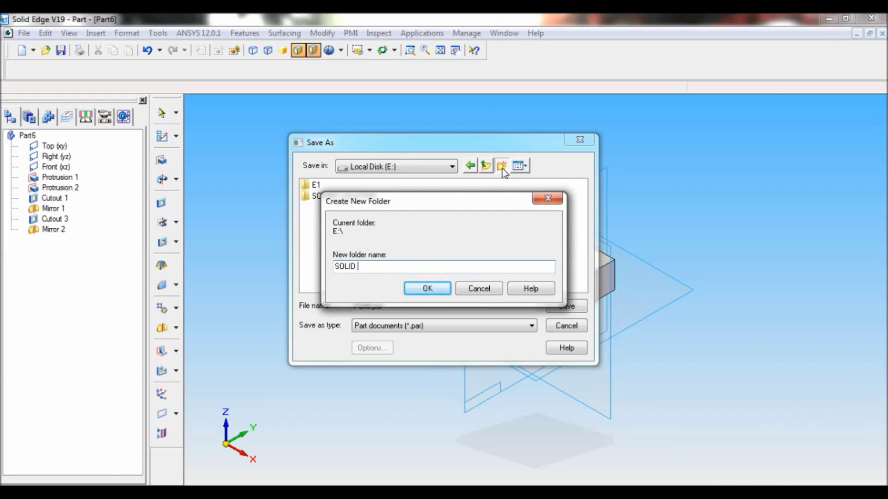
pyautogui.write('PART')
pyautogui.click(426, 287)
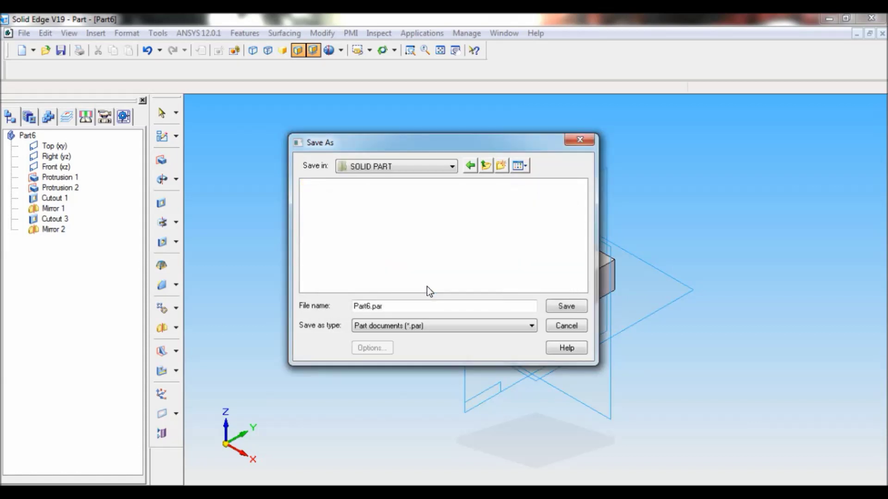
# Step: Save the part under the file name 2D1 in the SOLID PART folder and close the document
pyautogui.moveTo(407, 305); pyautogui.dragTo(343, 299)
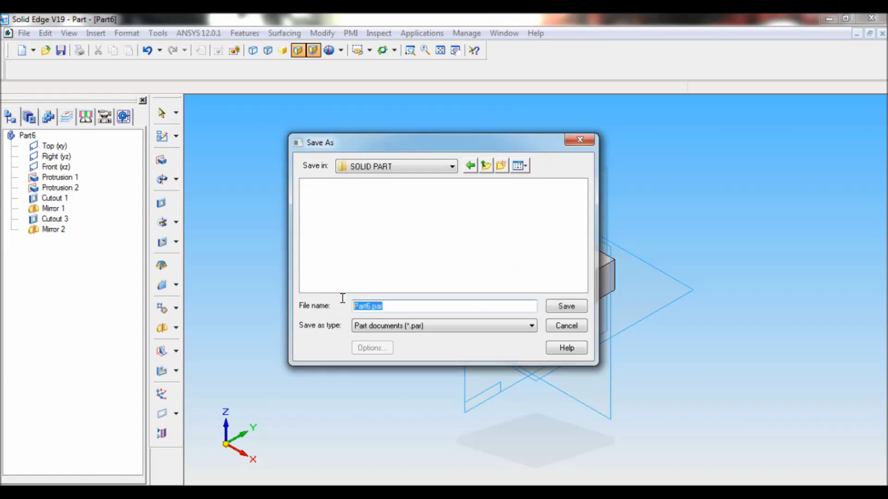
pyautogui.write('2D1')
pyautogui.click(557, 307)
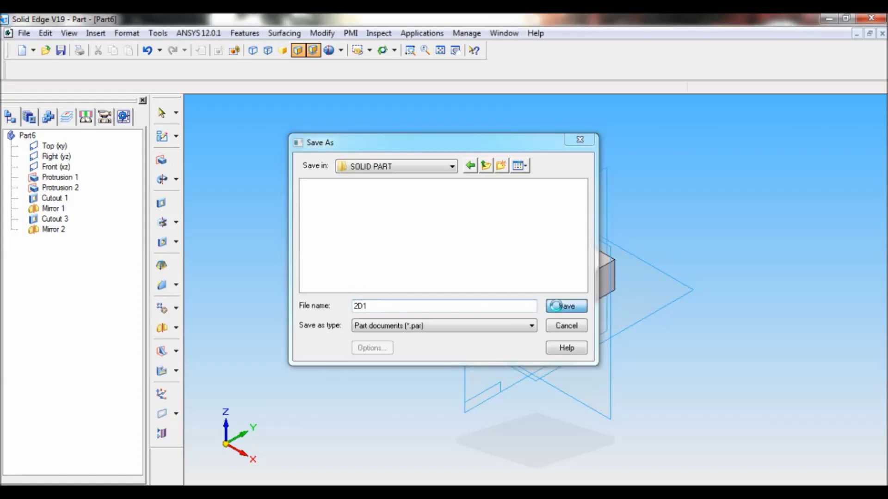
pyautogui.click(881, 34)
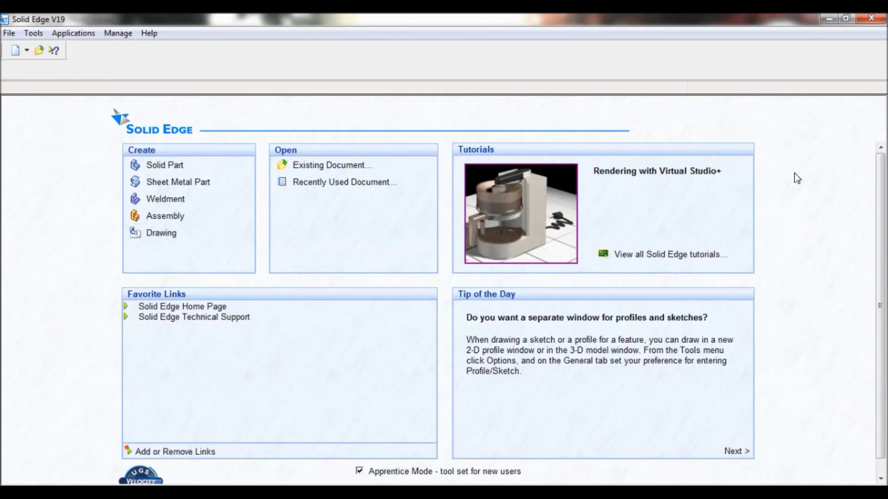
# Step: Create a new drawing and set Sheet1 to the A4-Sheet background with the background display turned off
pyautogui.click(162, 233)
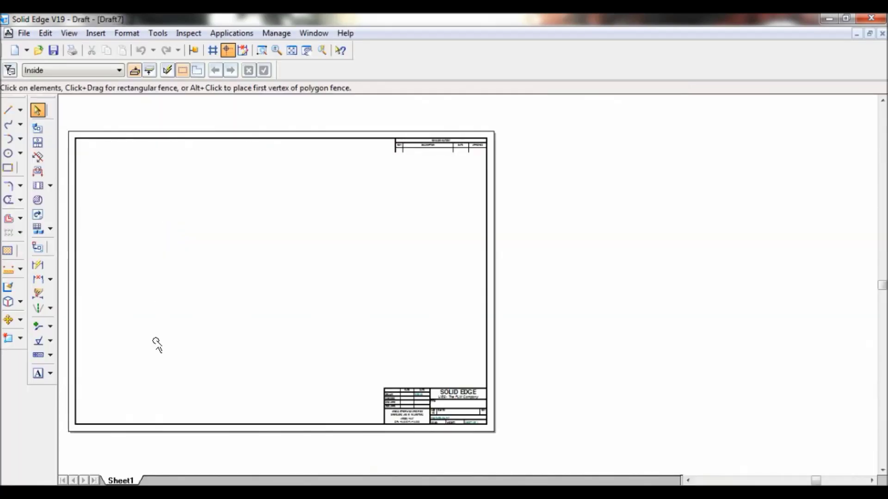
pyautogui.rightClick(121, 481)
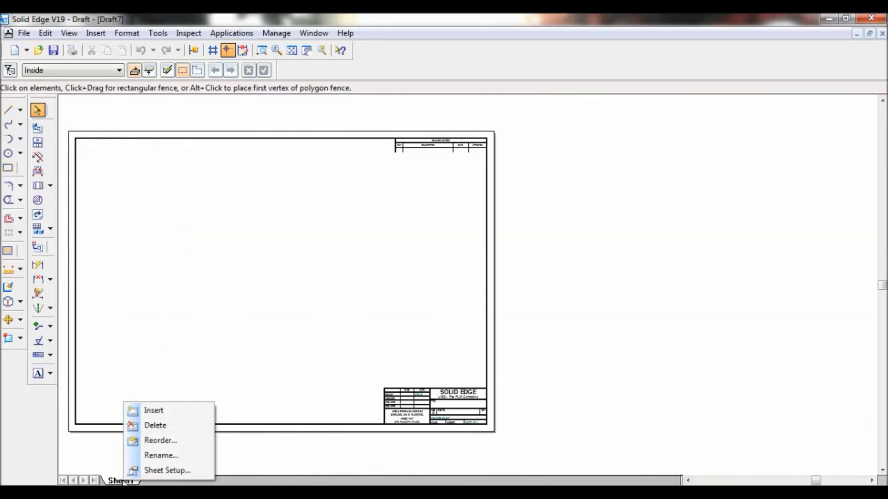
pyautogui.click(150, 471)
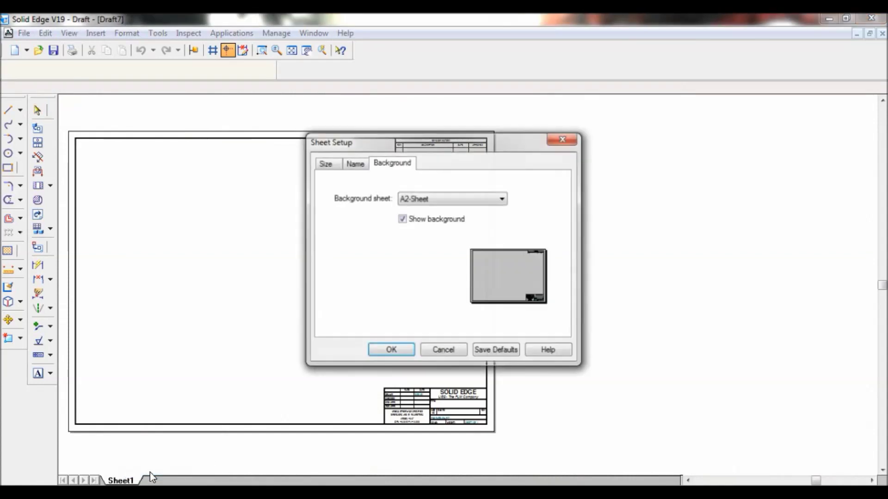
pyautogui.click(420, 198)
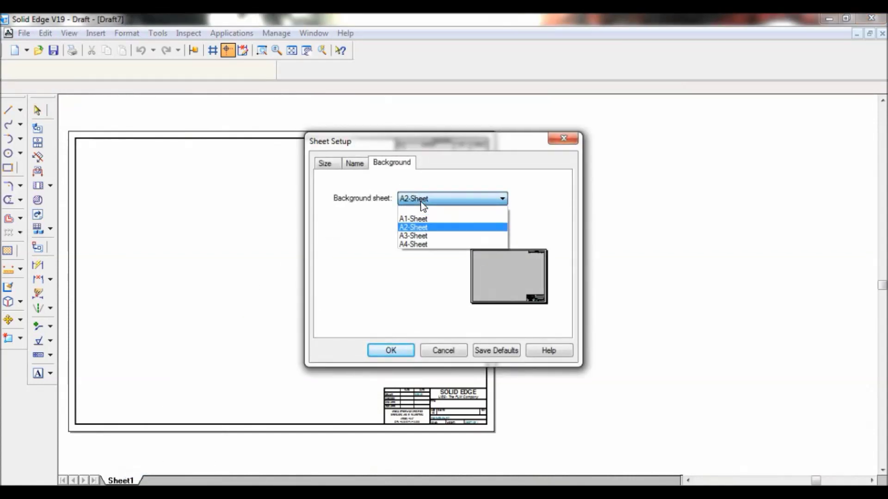
pyautogui.click(418, 244)
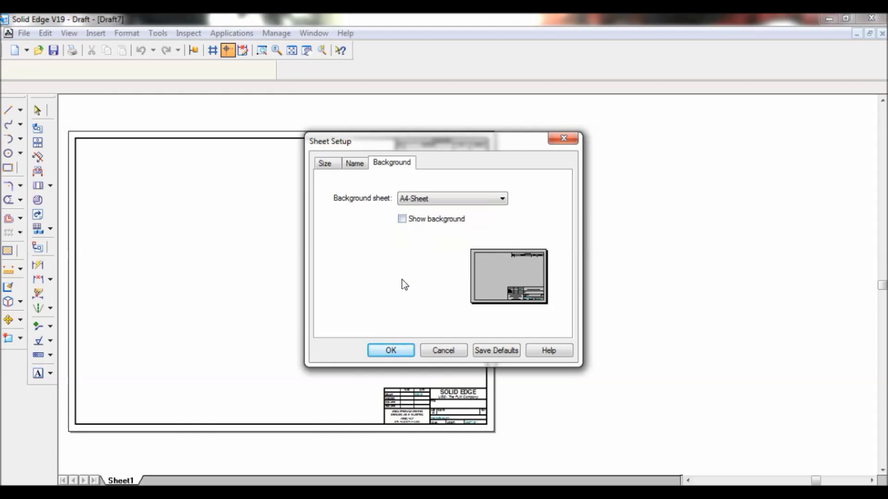
pyautogui.click(391, 351)
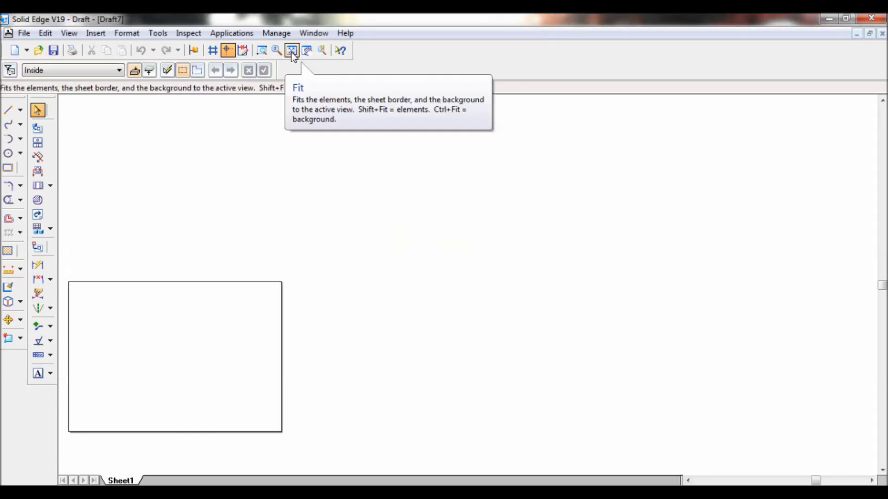
pyautogui.click(292, 52)
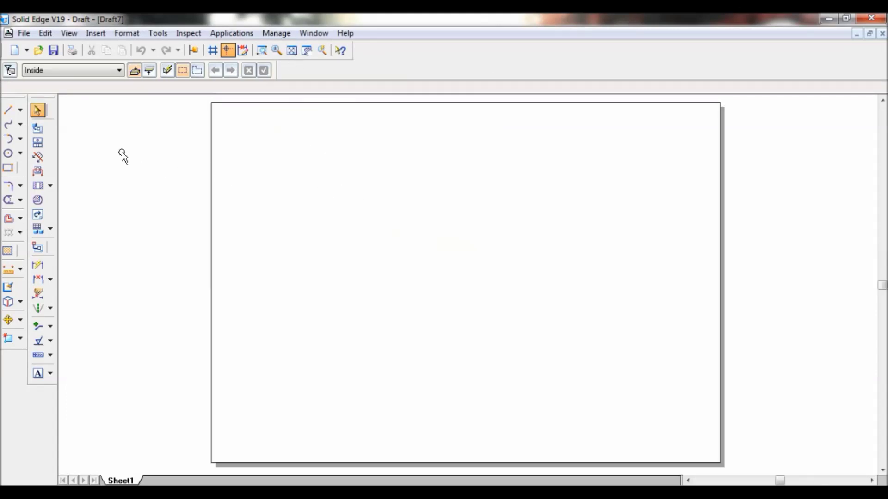
# Step: Create a drawing view of the 2D1 part in the front orientation and place it in the upper-left area of the sheet
pyautogui.click(40, 129)
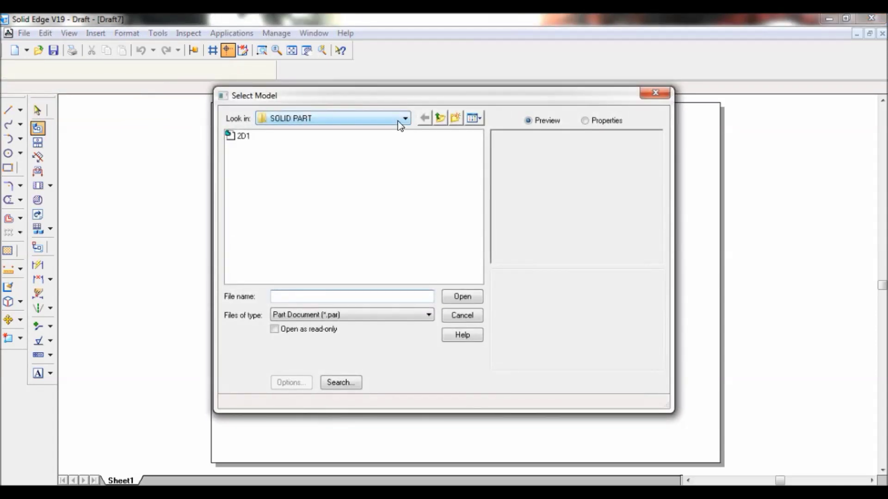
pyautogui.click(241, 137)
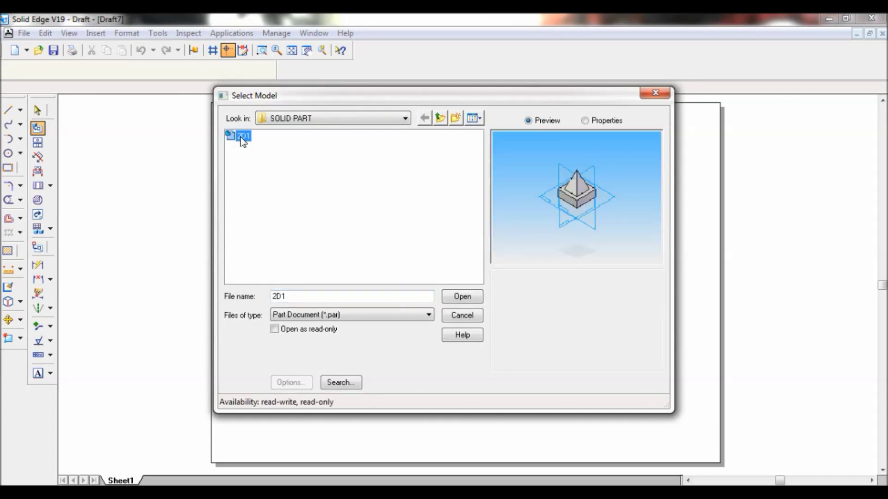
pyautogui.click(461, 297)
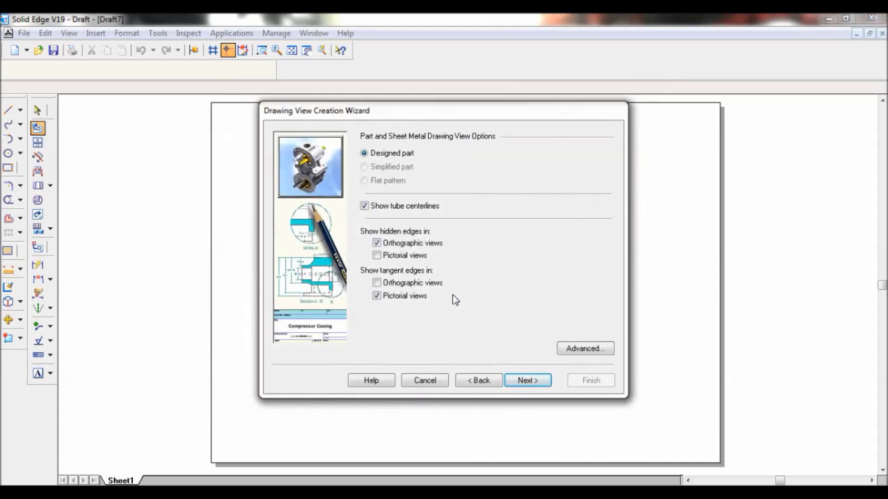
pyautogui.click(525, 381)
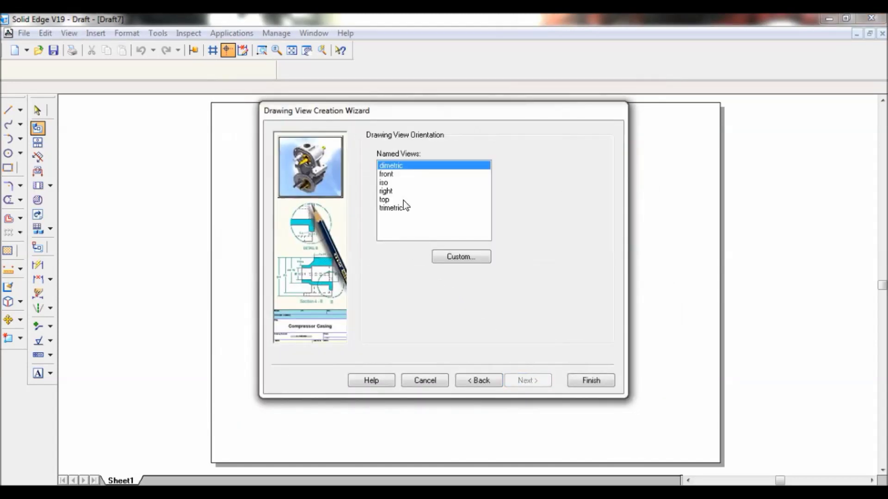
pyautogui.click(385, 175)
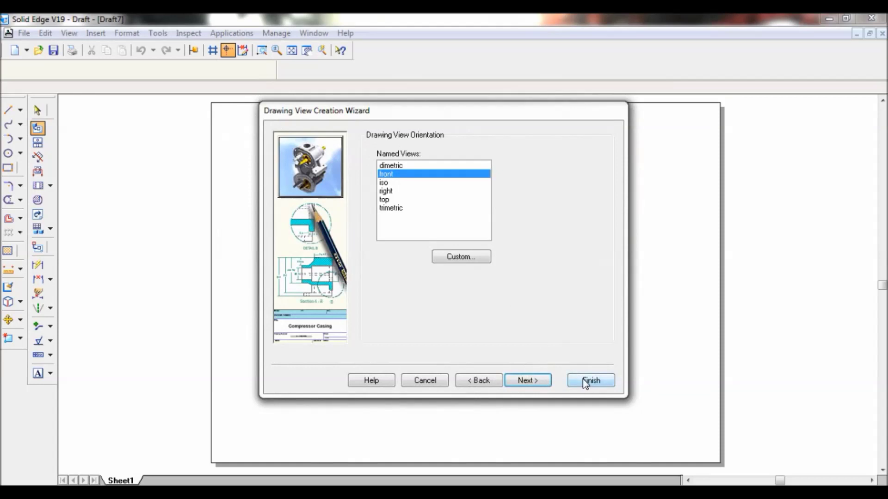
pyautogui.click(584, 379)
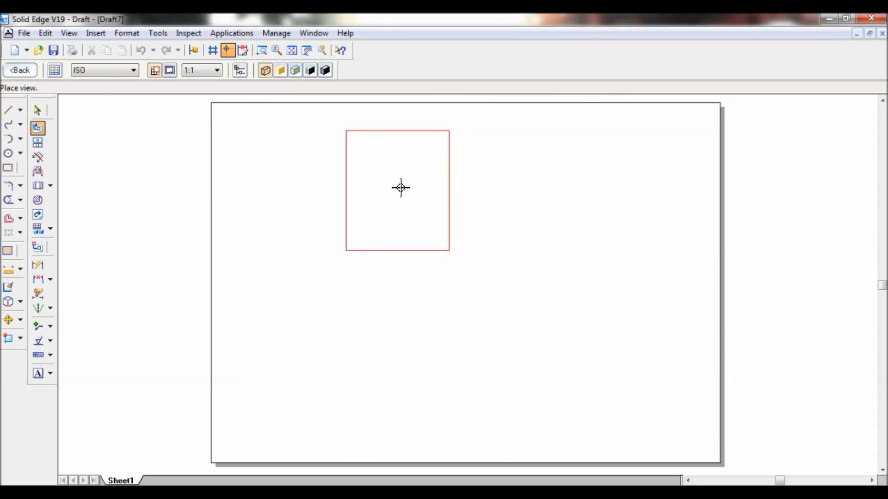
pyautogui.click(355, 174)
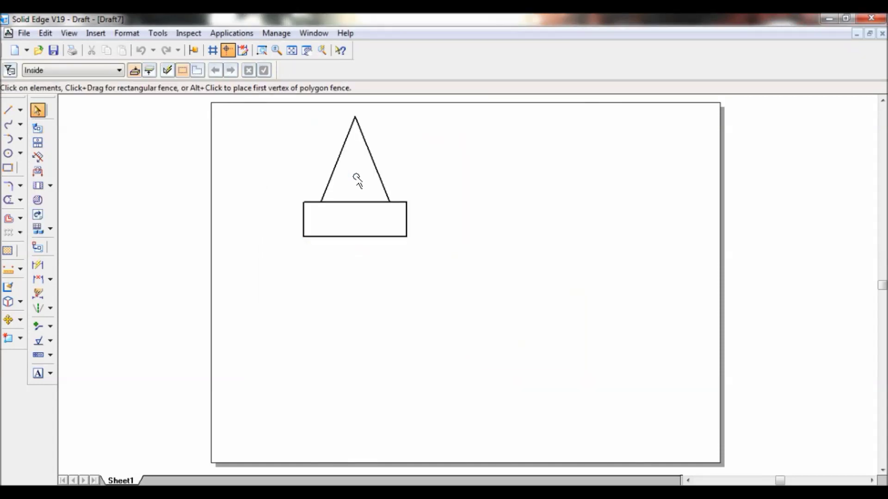
# Step: Project two principal views from the front view: the top view directly below it and an isometric view diagonally down to its right
pyautogui.click(38, 144)
pyautogui.click(337, 202)
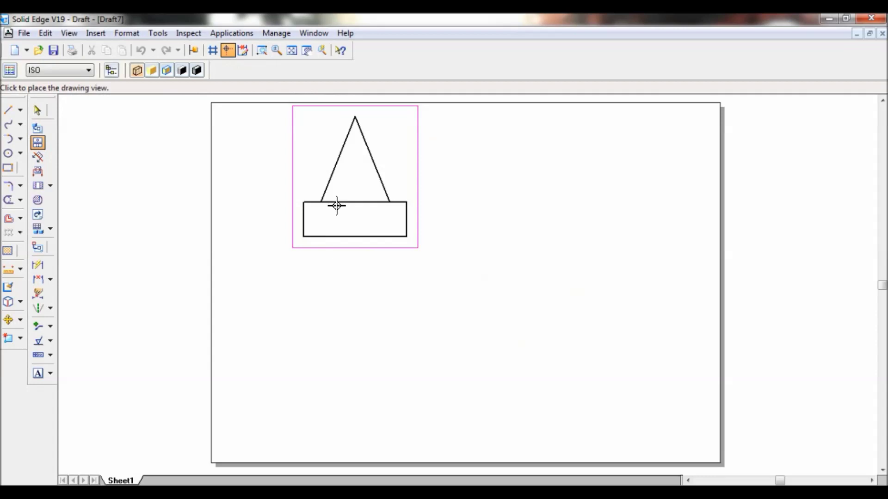
pyautogui.click(339, 337)
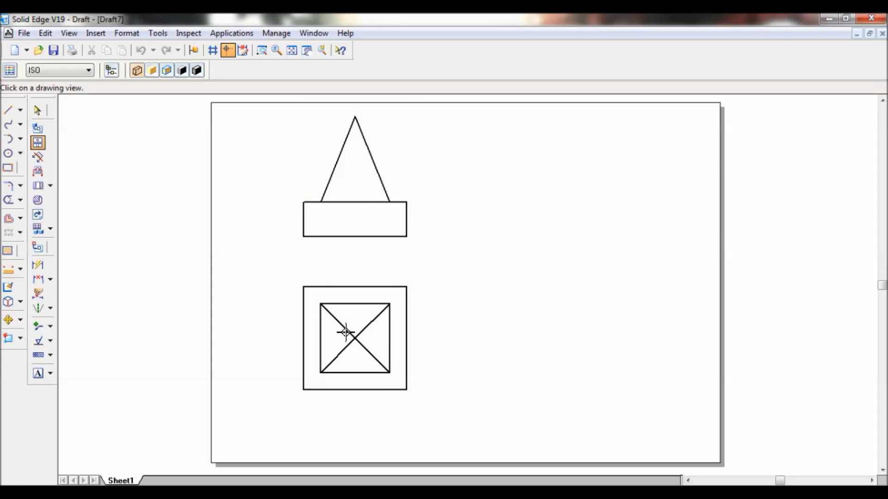
pyautogui.click(41, 145)
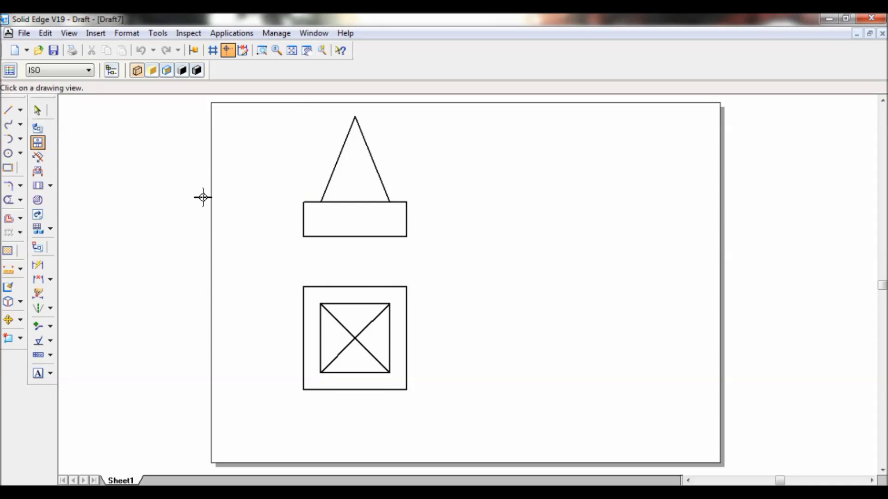
pyautogui.click(358, 201)
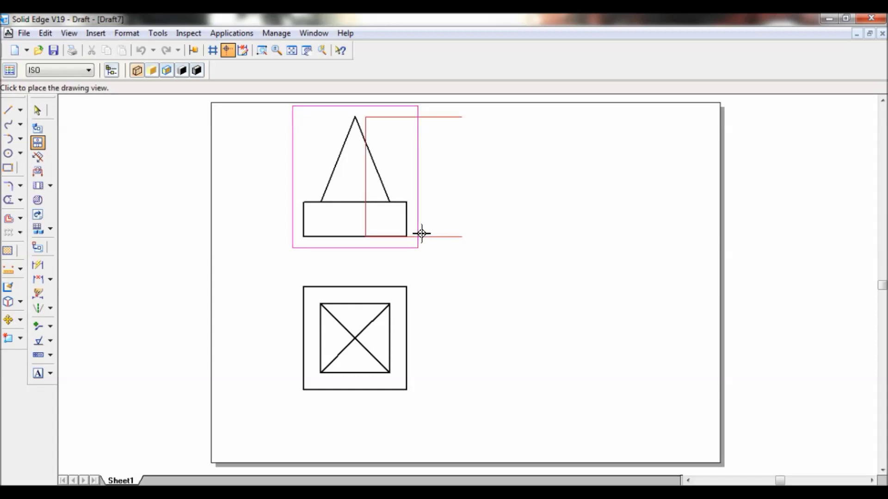
pyautogui.click(512, 279)
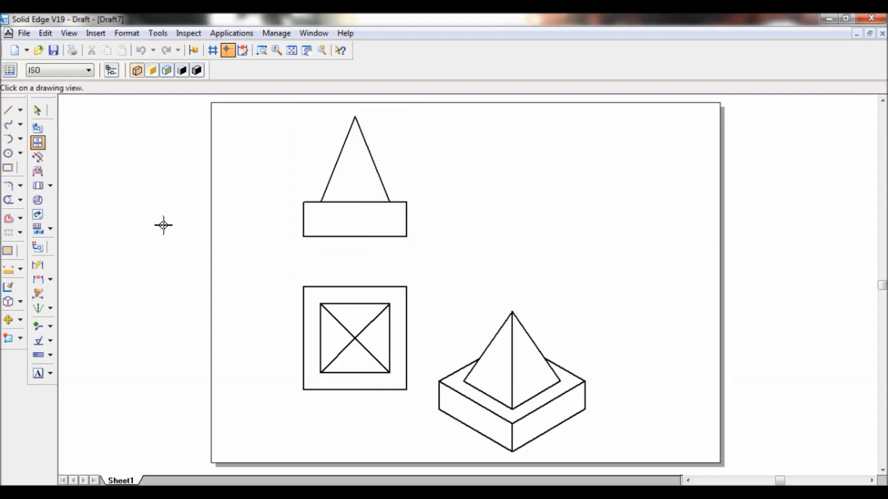
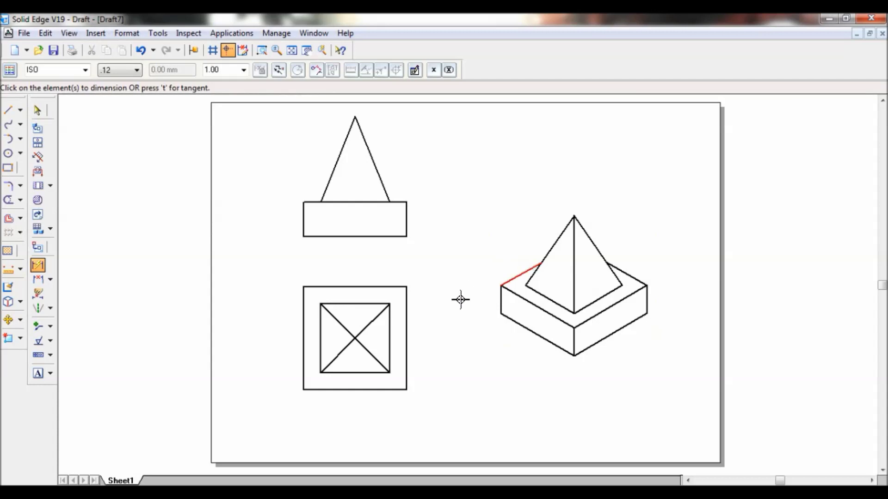
# Step: Dimension the square base's right edge and the pyramid base's lower edge in the top view
pyautogui.click(406, 322)
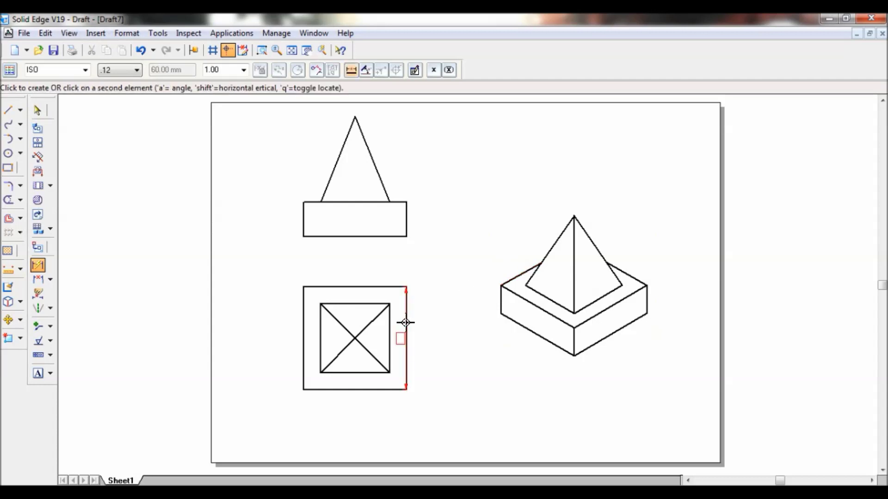
pyautogui.click(429, 323)
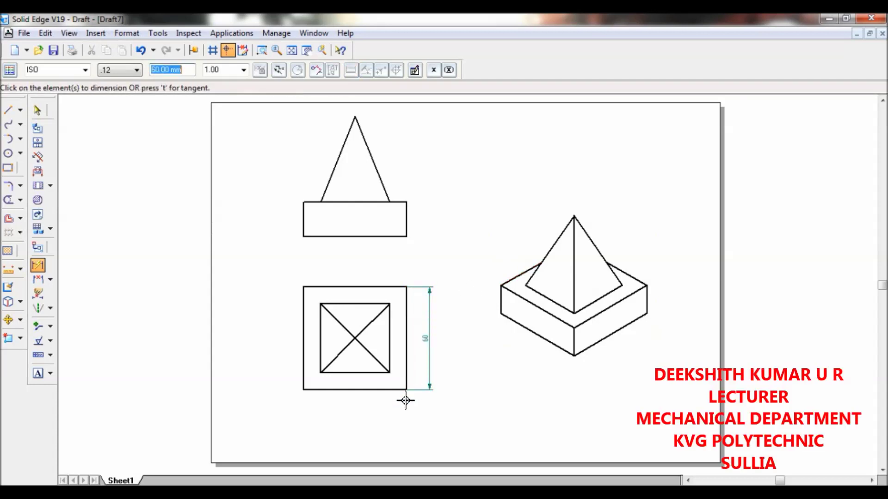
pyautogui.click(368, 372)
pyautogui.click(356, 414)
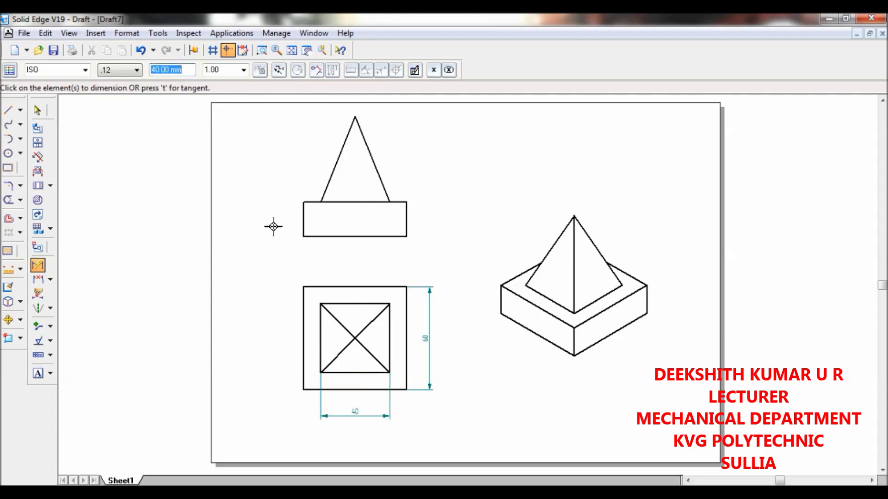
# Step: Dimension the base thickness and the pyramid height from base to apex, aligned along the left side of the front view
pyautogui.click(303, 218)
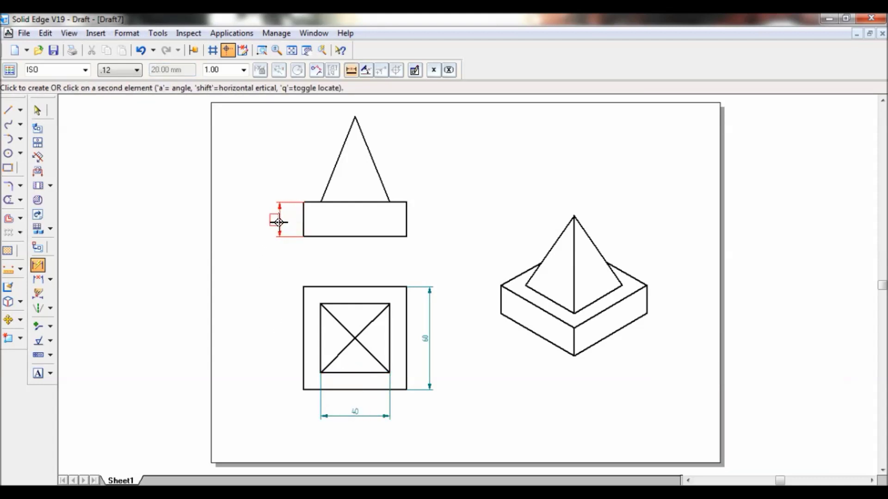
pyautogui.click(278, 222)
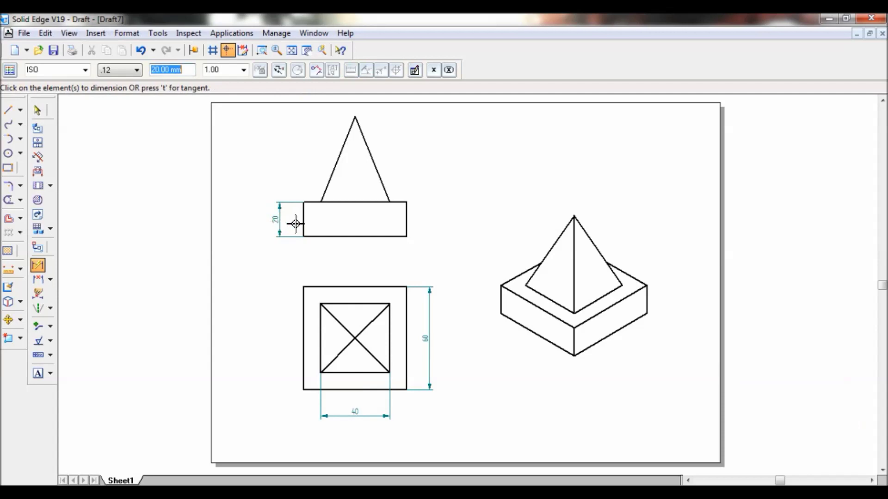
pyautogui.click(352, 202)
pyautogui.click(355, 117)
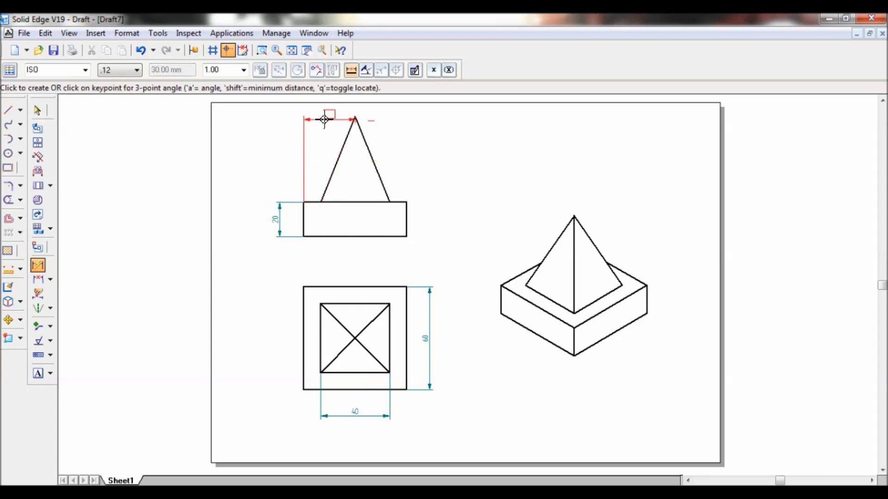
pyautogui.click(278, 161)
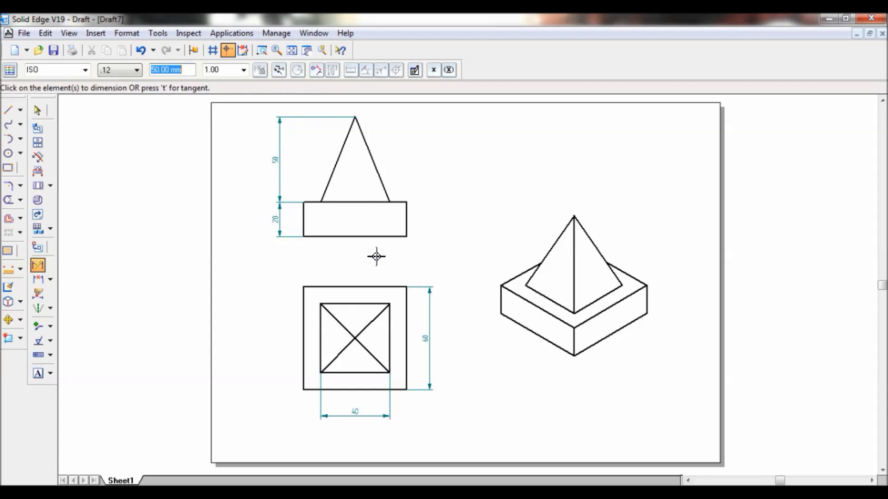
# Step: Dimension the base's lower-left edge, the pyramid's lower-right base edge and the base thickness in the isometric view
pyautogui.click(525, 328)
pyautogui.click(516, 346)
pyautogui.click(604, 295)
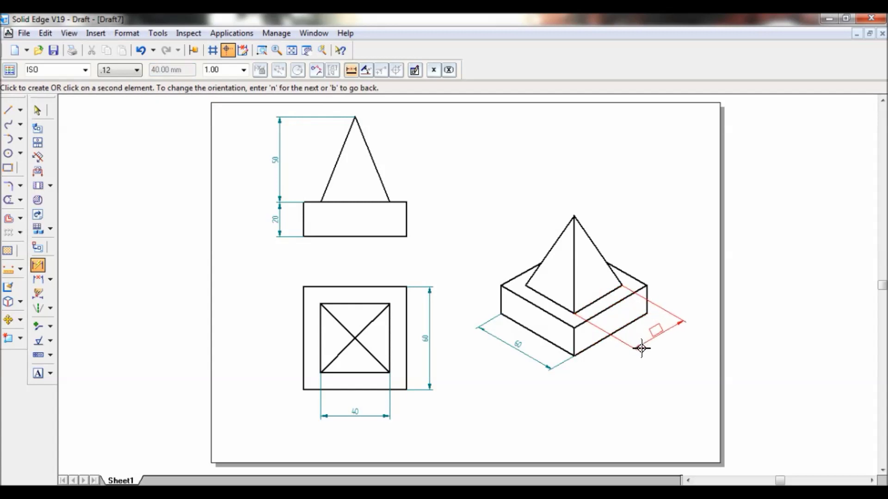
pyautogui.click(642, 349)
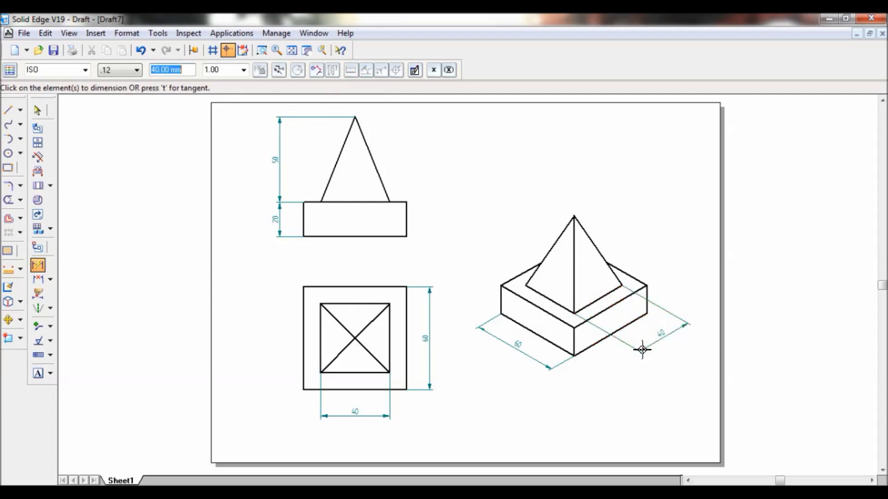
pyautogui.click(503, 298)
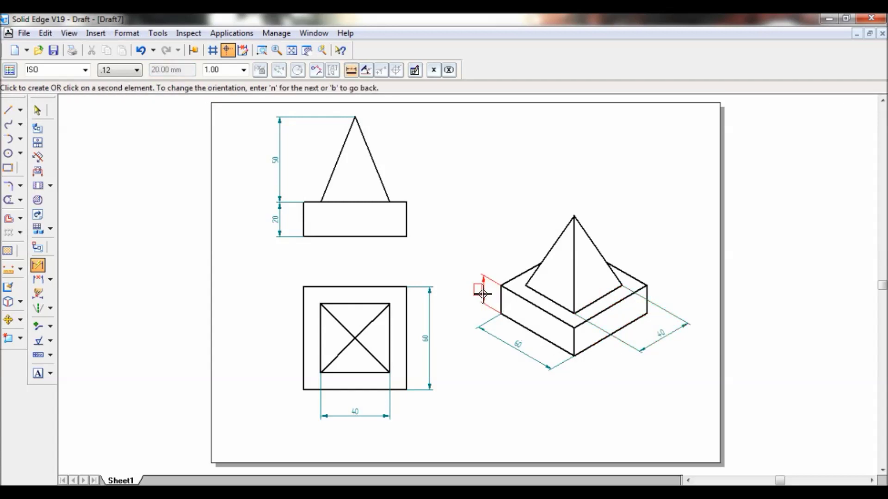
pyautogui.click(482, 294)
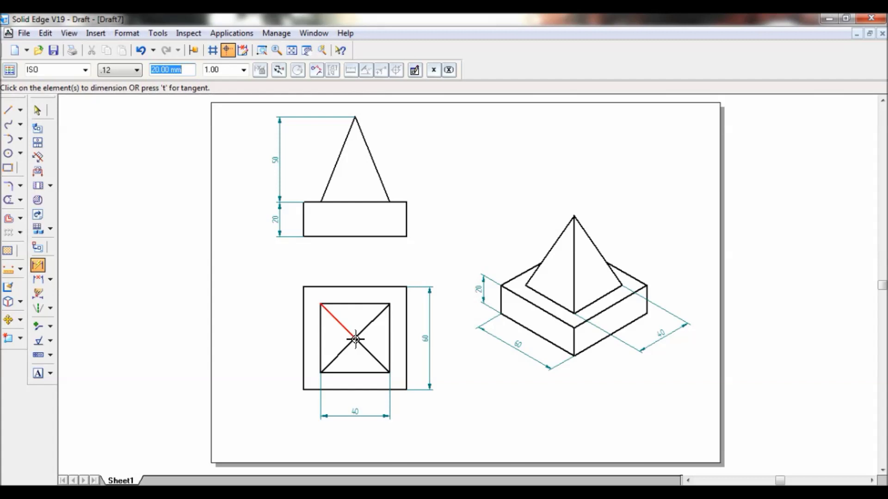
pyautogui.click(38, 110)
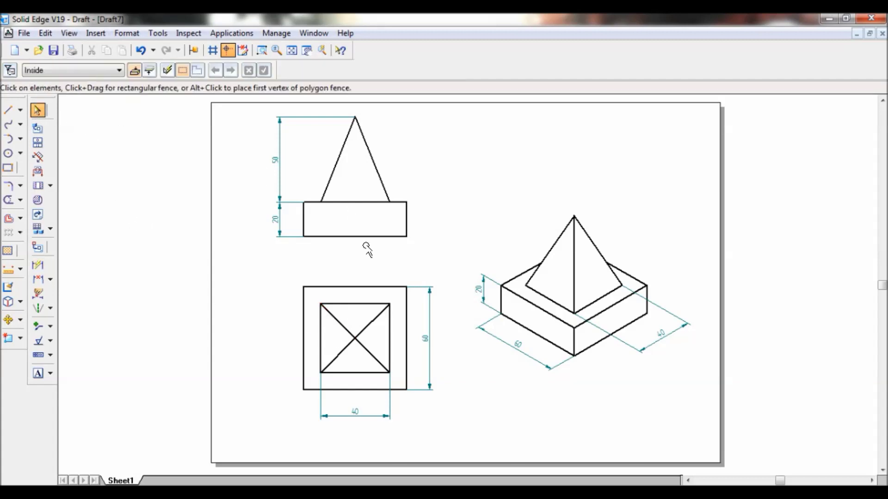
# Step: Add the square symbol as a prefix to the outer base dimension in the top view
pyautogui.click(425, 341)
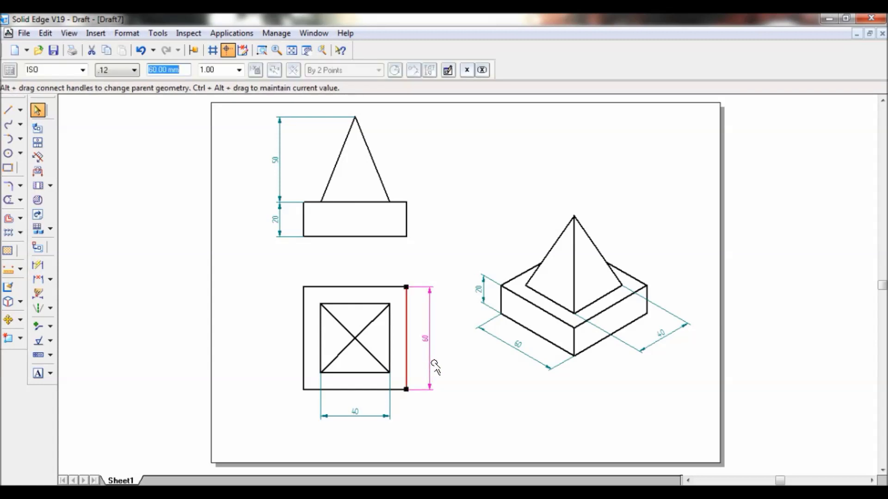
pyautogui.click(448, 70)
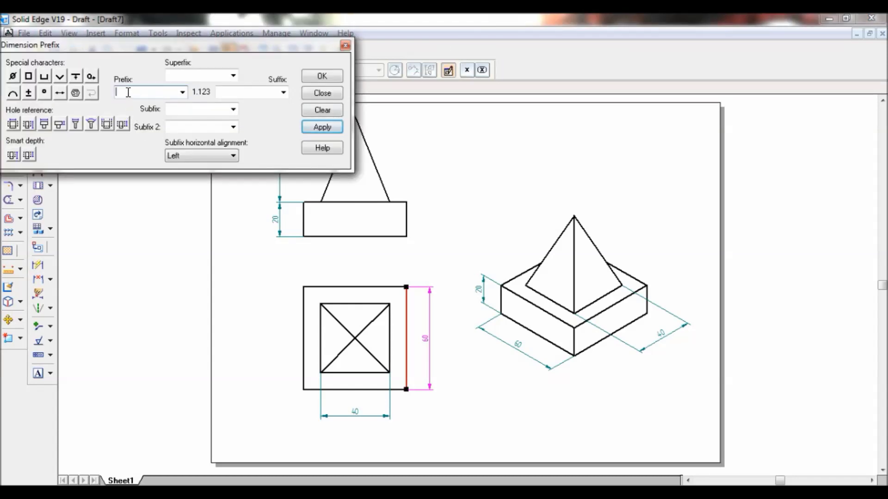
pyautogui.click(29, 76)
pyautogui.click(322, 76)
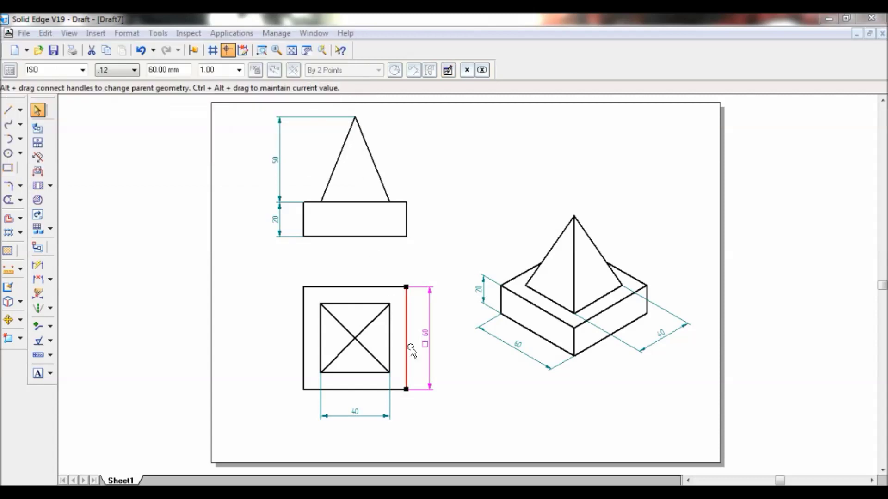
# Step: Add the square symbol as a prefix to the pyramid base dimension in the top view
pyautogui.click(354, 413)
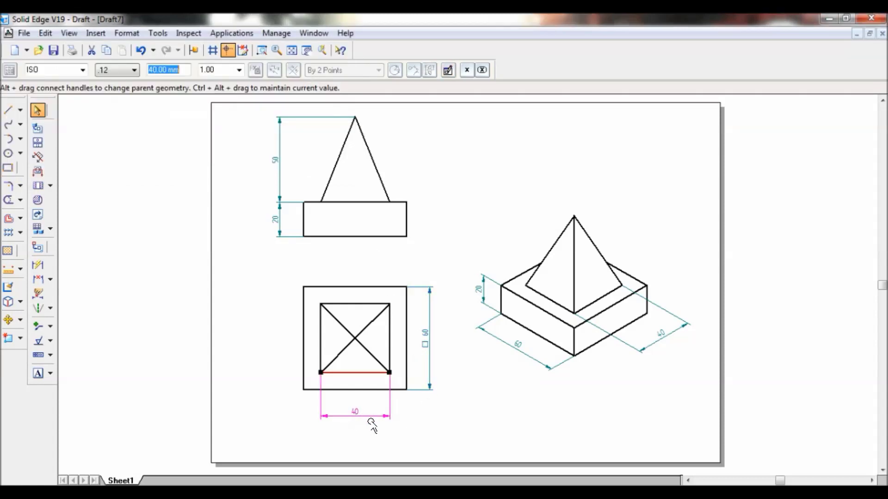
pyautogui.click(449, 71)
pyautogui.click(138, 94)
pyautogui.click(28, 77)
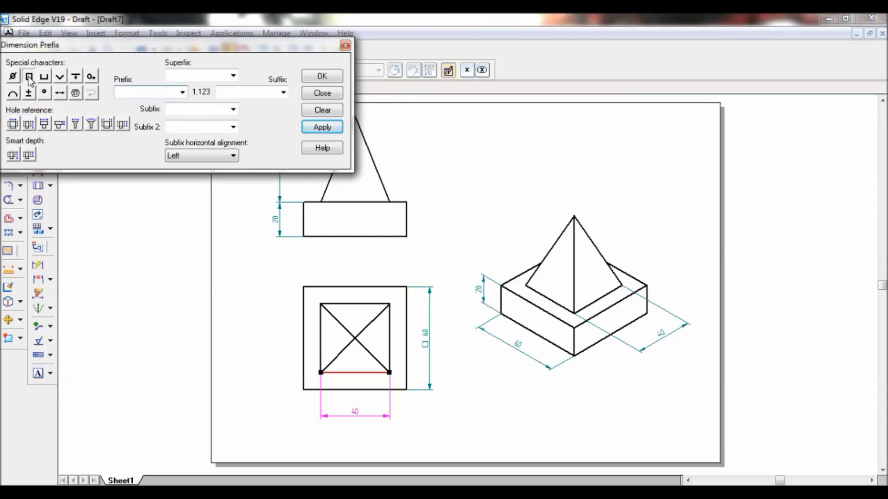
pyautogui.click(323, 77)
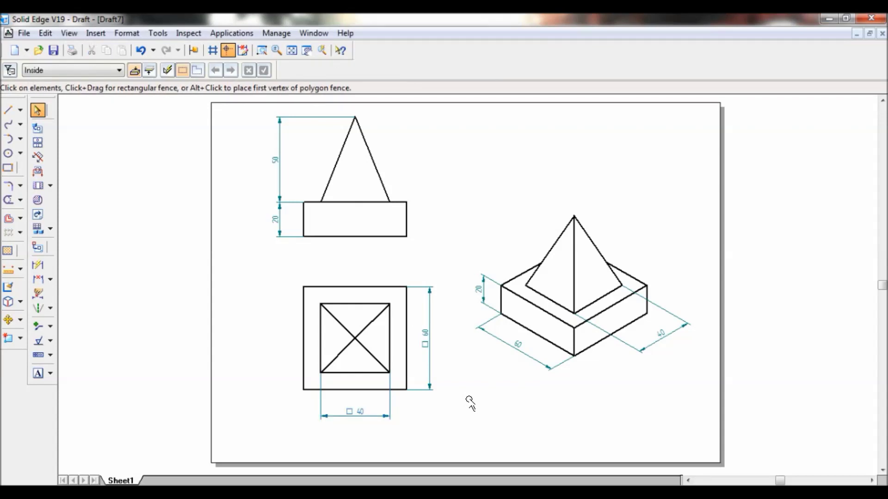
# Step: Label the views FRONT VIEW, TOP VIEW and ISOMETRIC VIEW with 4 mm text placed beneath each one
pyautogui.click(39, 374)
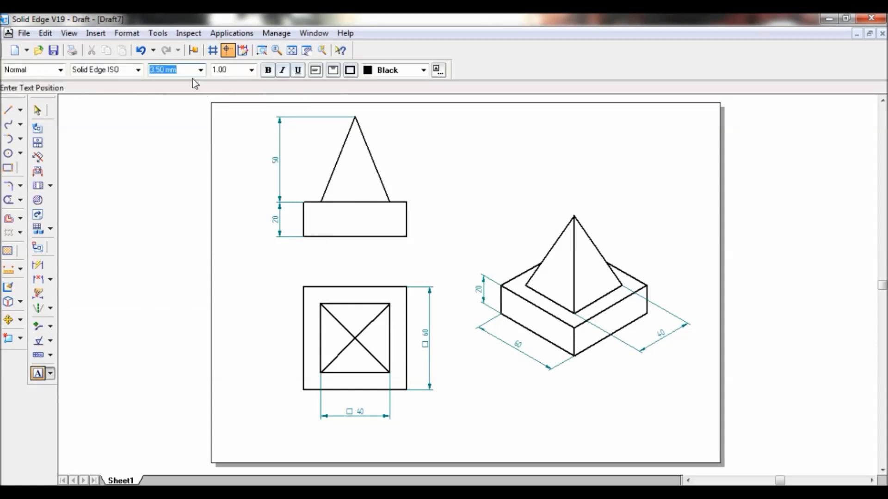
pyautogui.write('4')
pyautogui.click(325, 247)
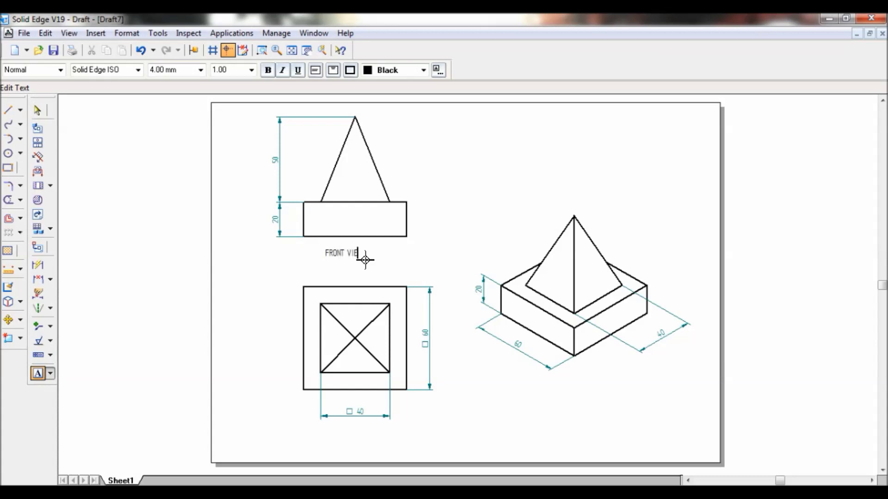
pyautogui.click(336, 435)
pyautogui.write('TOP')
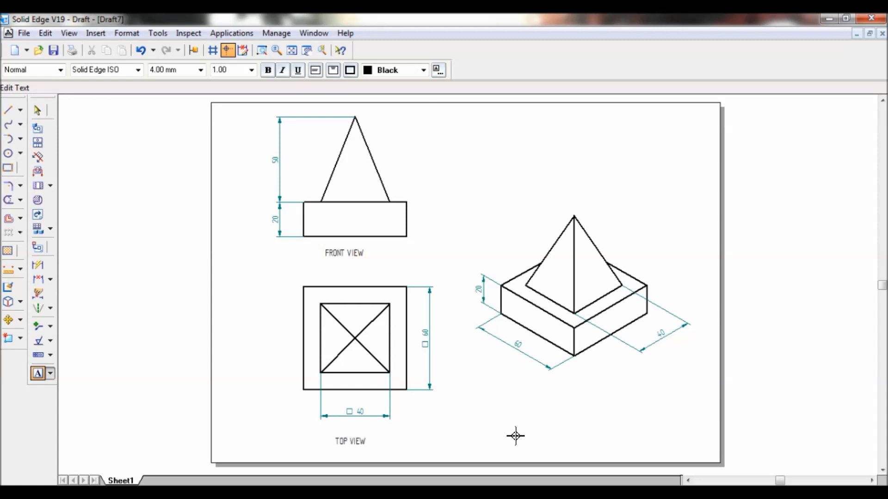
pyautogui.write(' VIEW')
pyautogui.press('Escape')
pyautogui.click(595, 453)
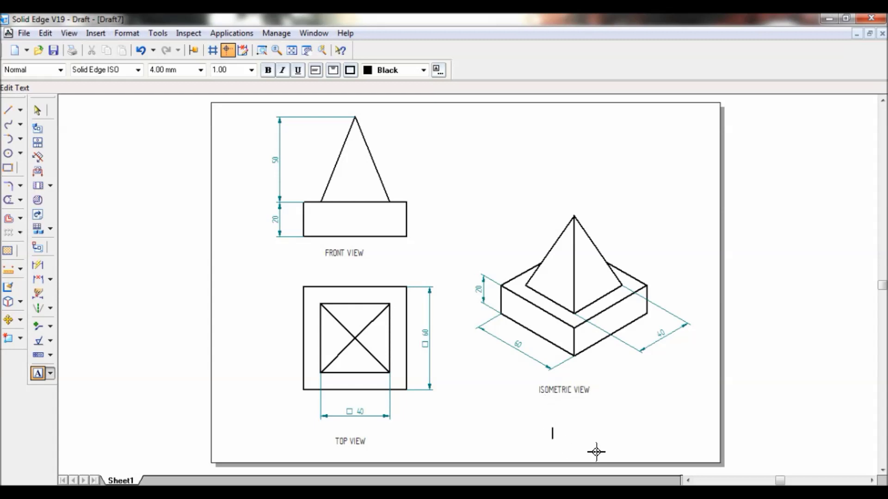